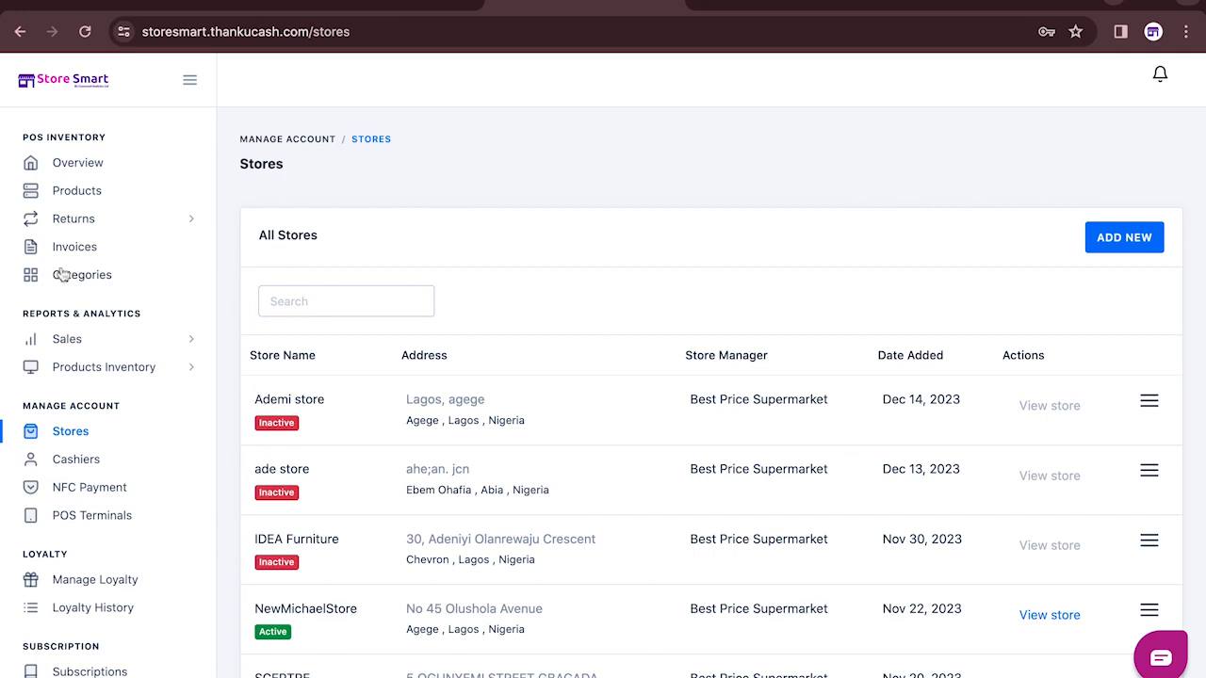
# - Create a new inventory category named Drinks with the subcategory Alcoholic and no icon
pyautogui.click(102, 287)
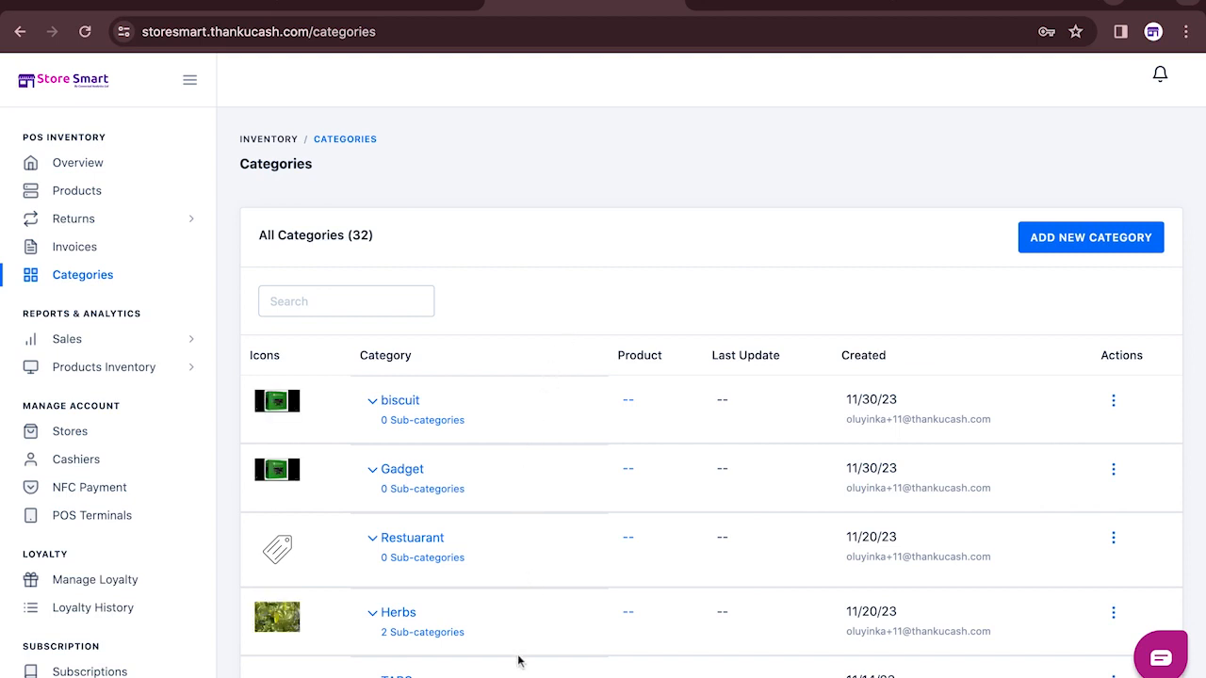
pyautogui.scroll(-6, 531, 571)
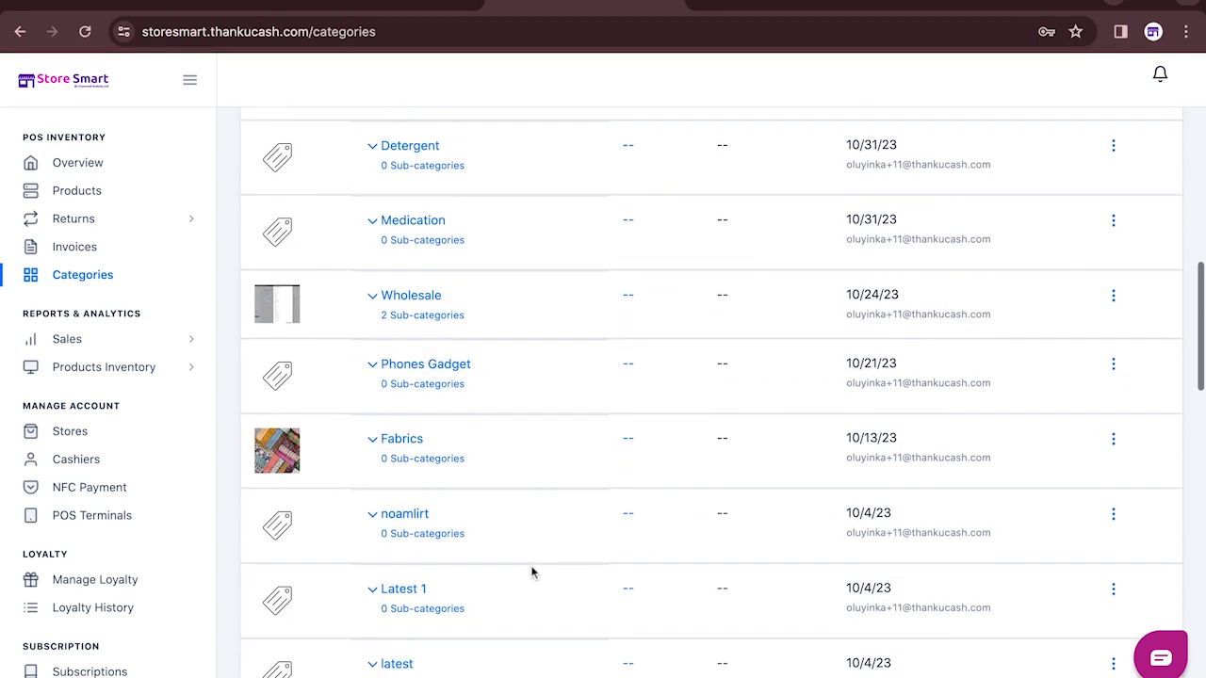
pyautogui.scroll(8, 534, 571)
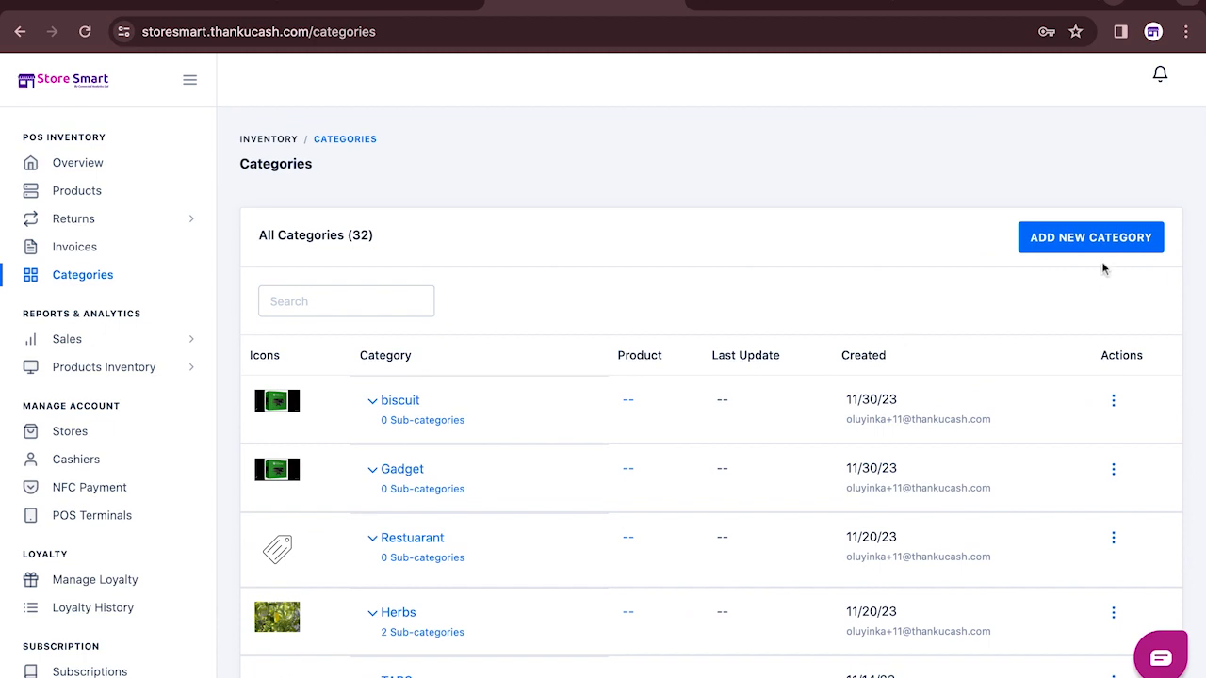
pyautogui.click(1122, 243)
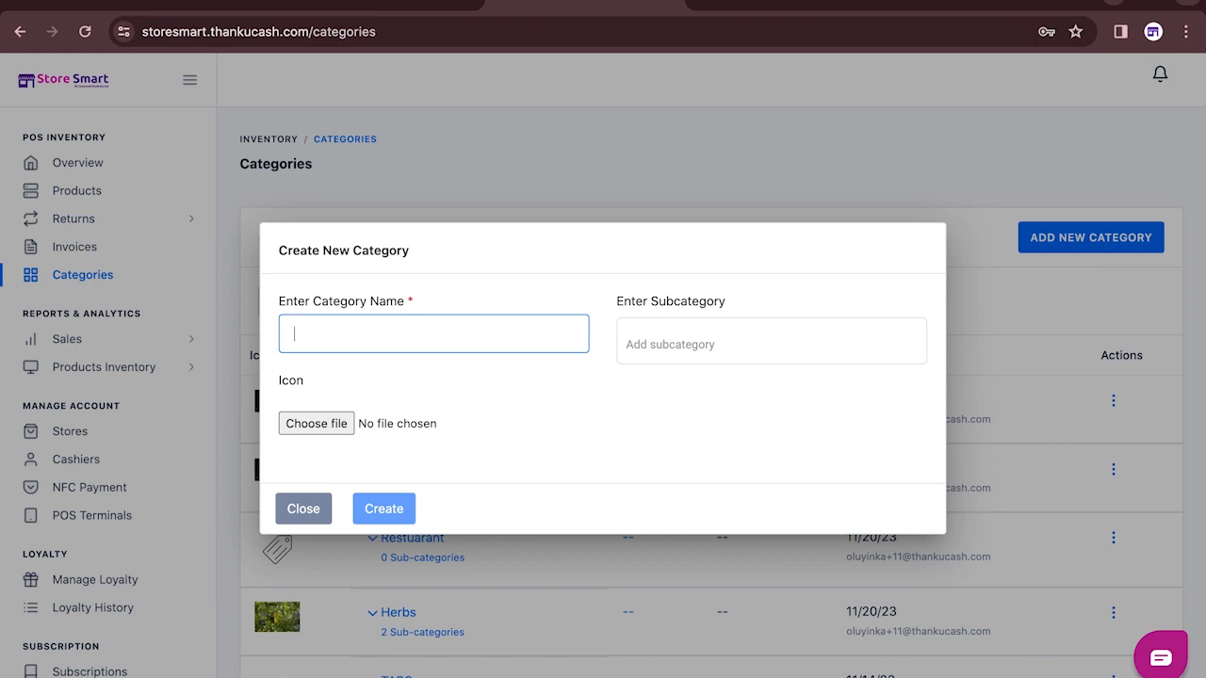
pyautogui.write('Drinks')
pyautogui.click(671, 345)
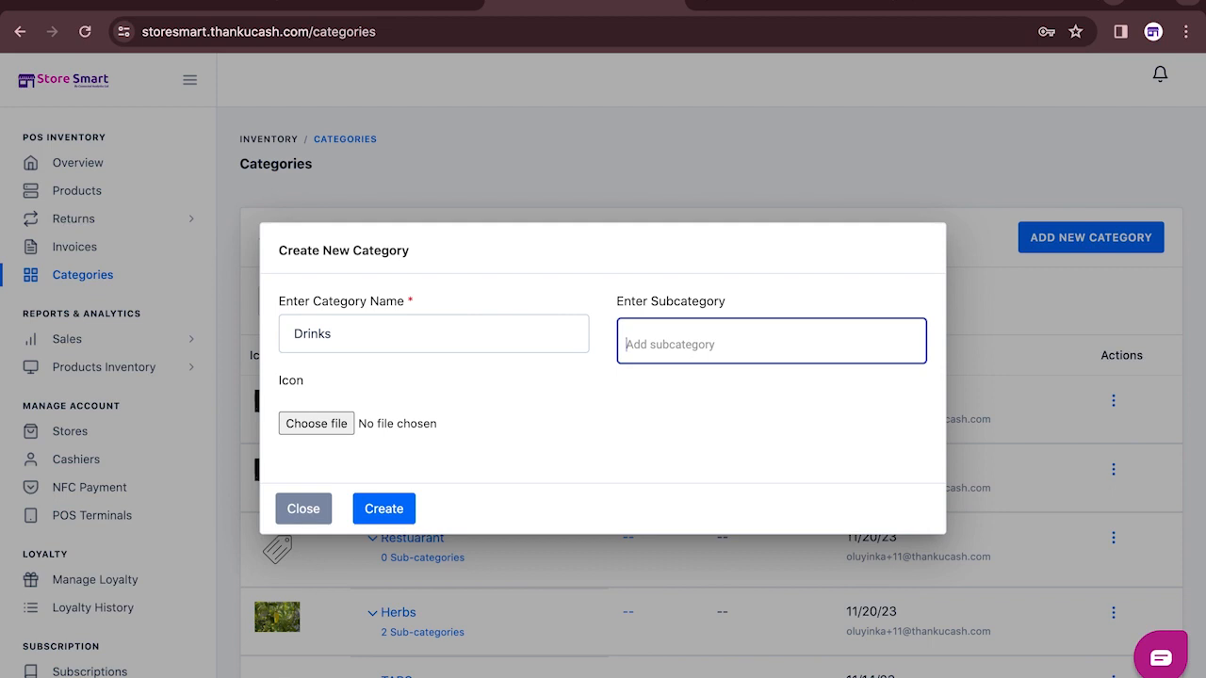
pyautogui.write('Alcoholic')
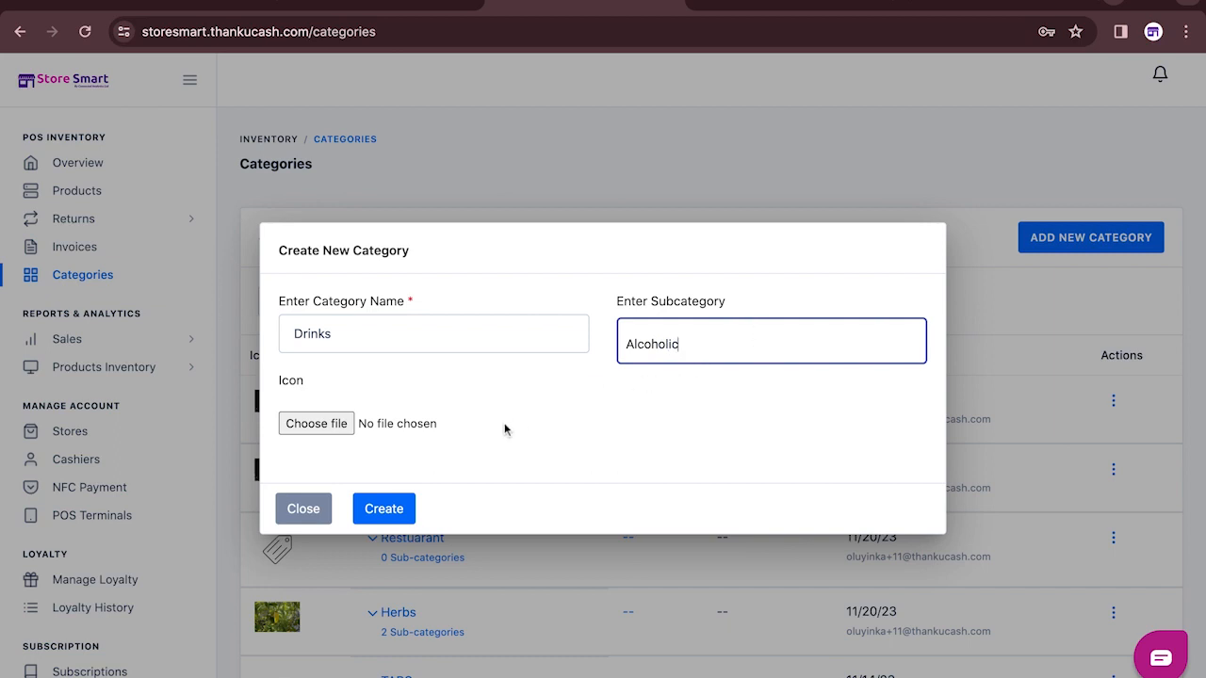
pyautogui.click(330, 429)
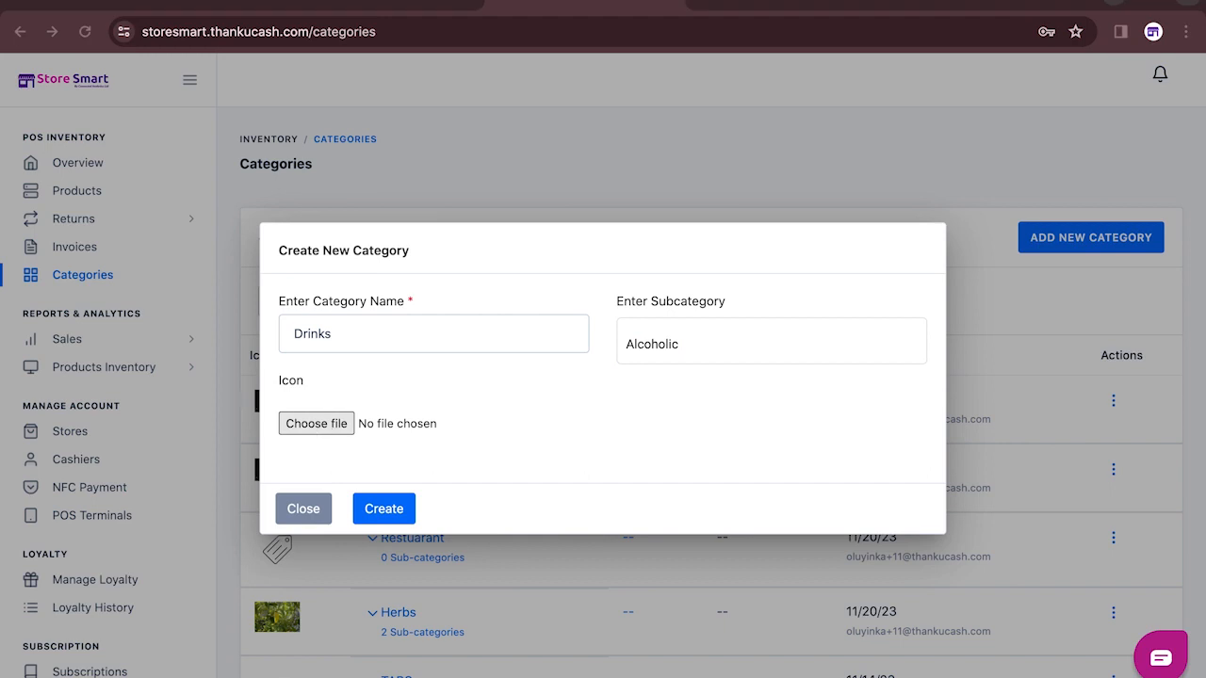
pyautogui.click(522, 470)
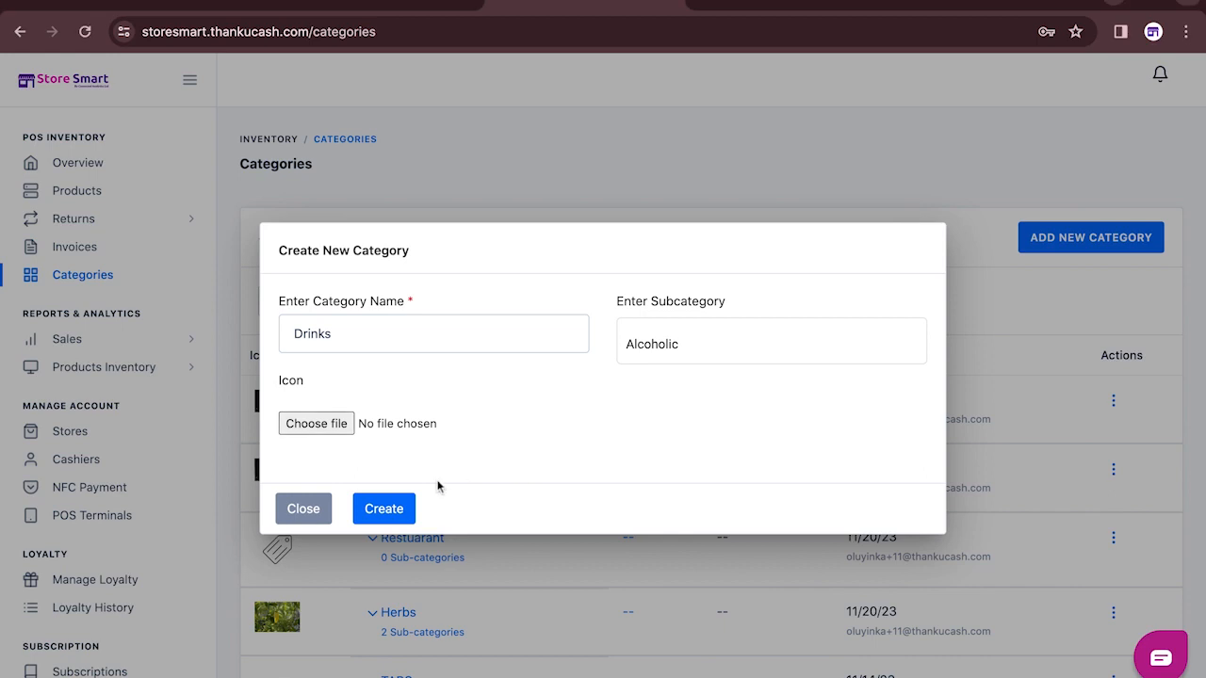
pyautogui.click(391, 514)
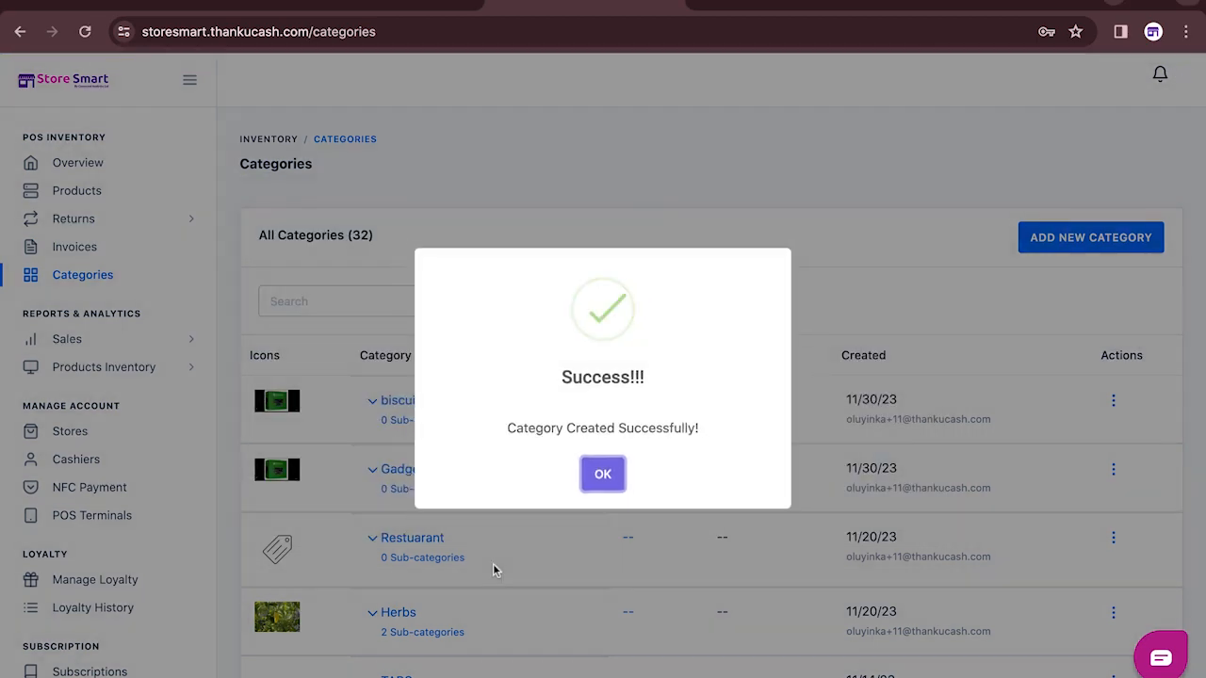
pyautogui.click(603, 481)
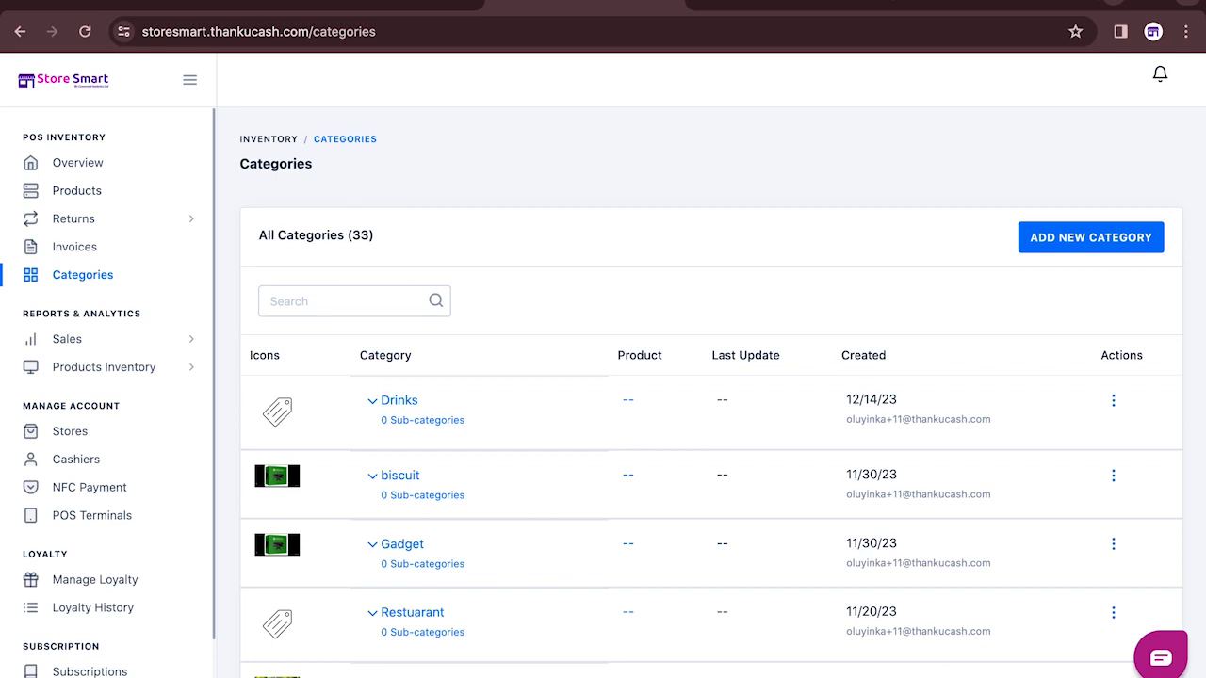
# - Download the CSV template for adding products in bulk, and close the import dialog
pyautogui.click(78, 191)
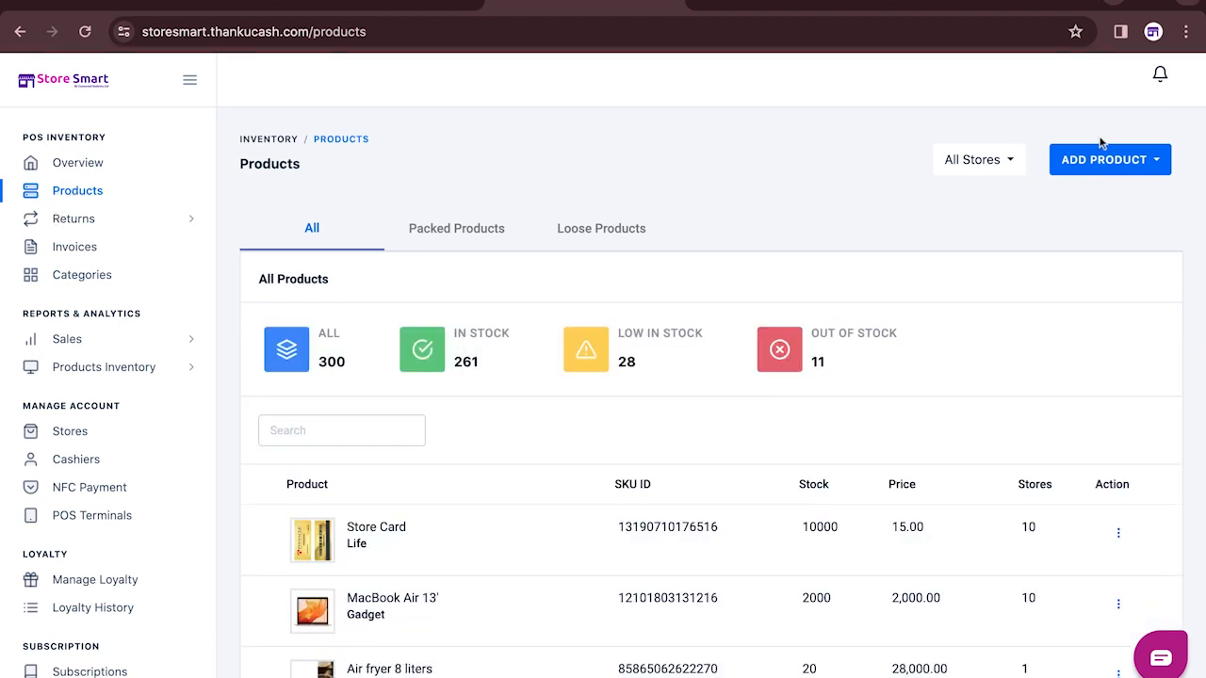
pyautogui.click(1128, 168)
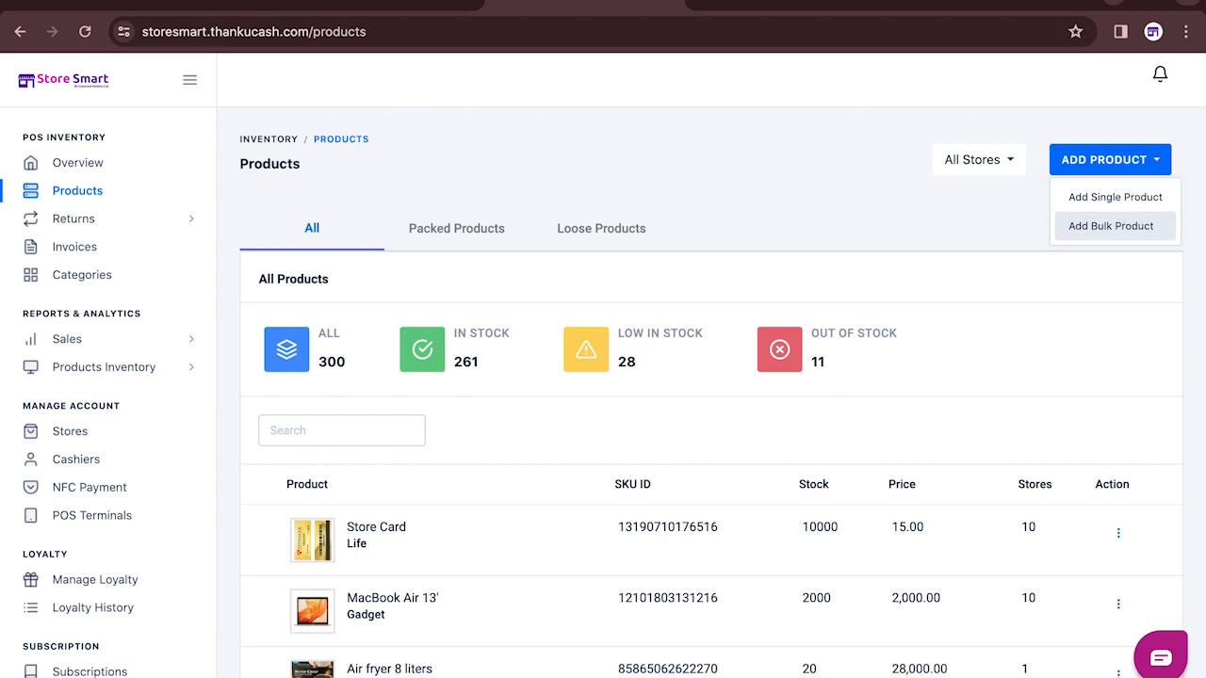
pyautogui.click(1111, 226)
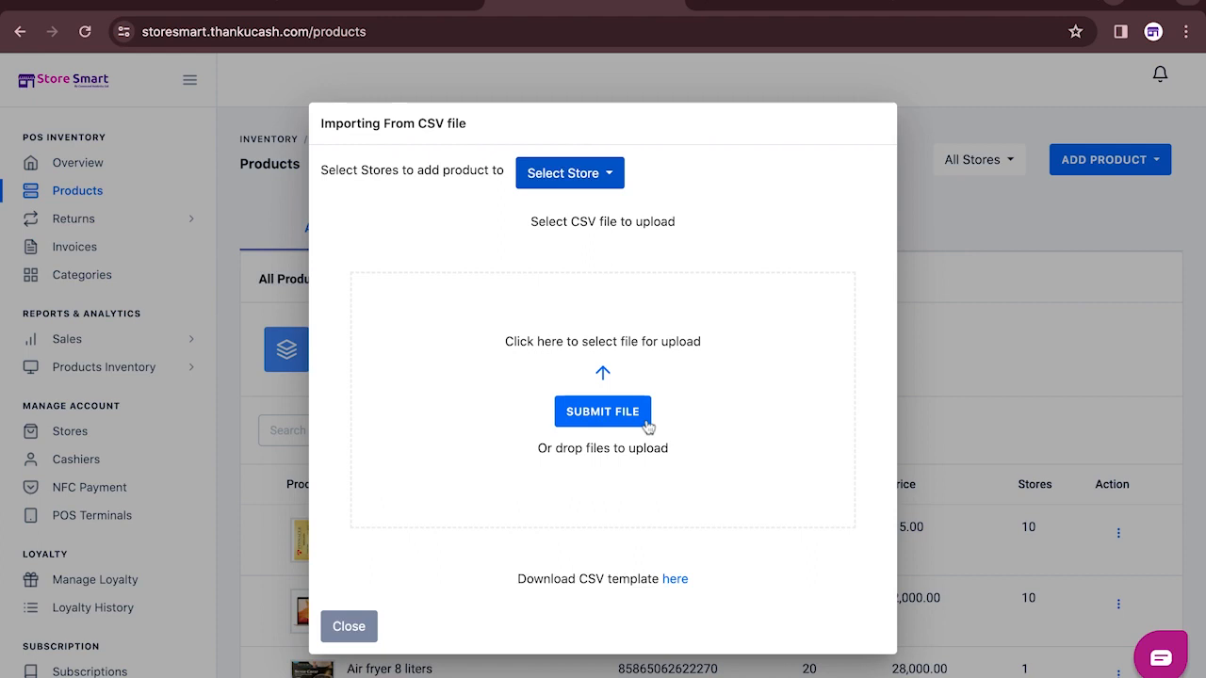
pyautogui.click(674, 585)
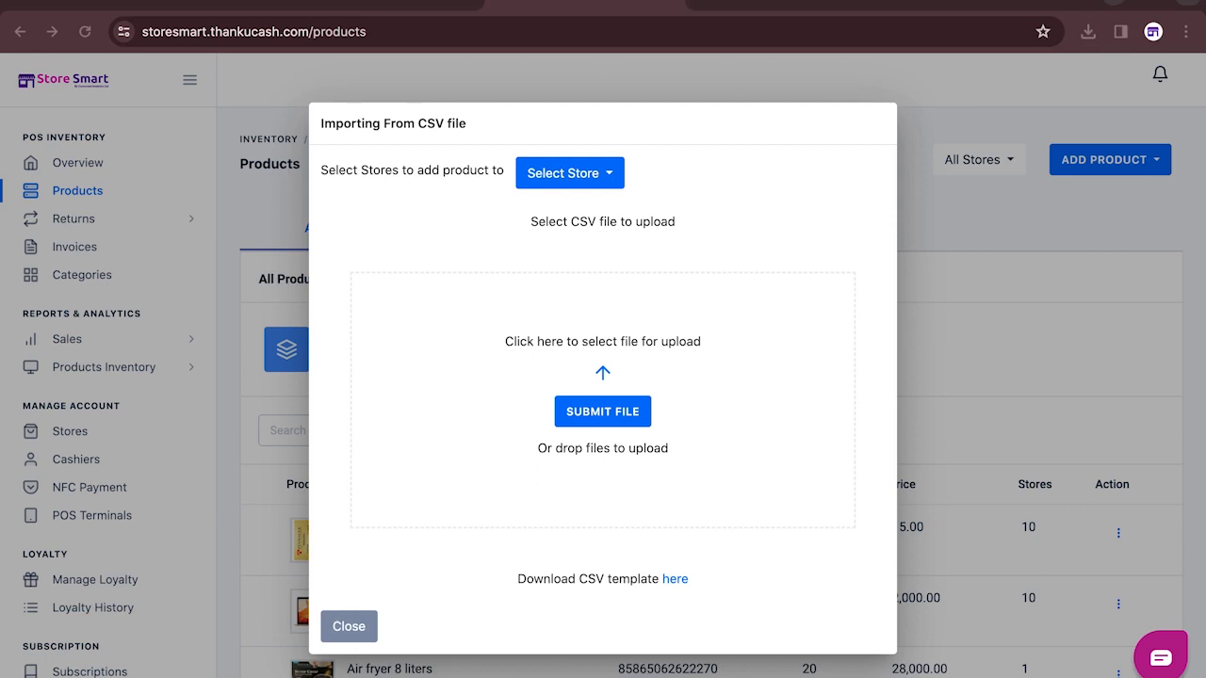
pyautogui.click(356, 627)
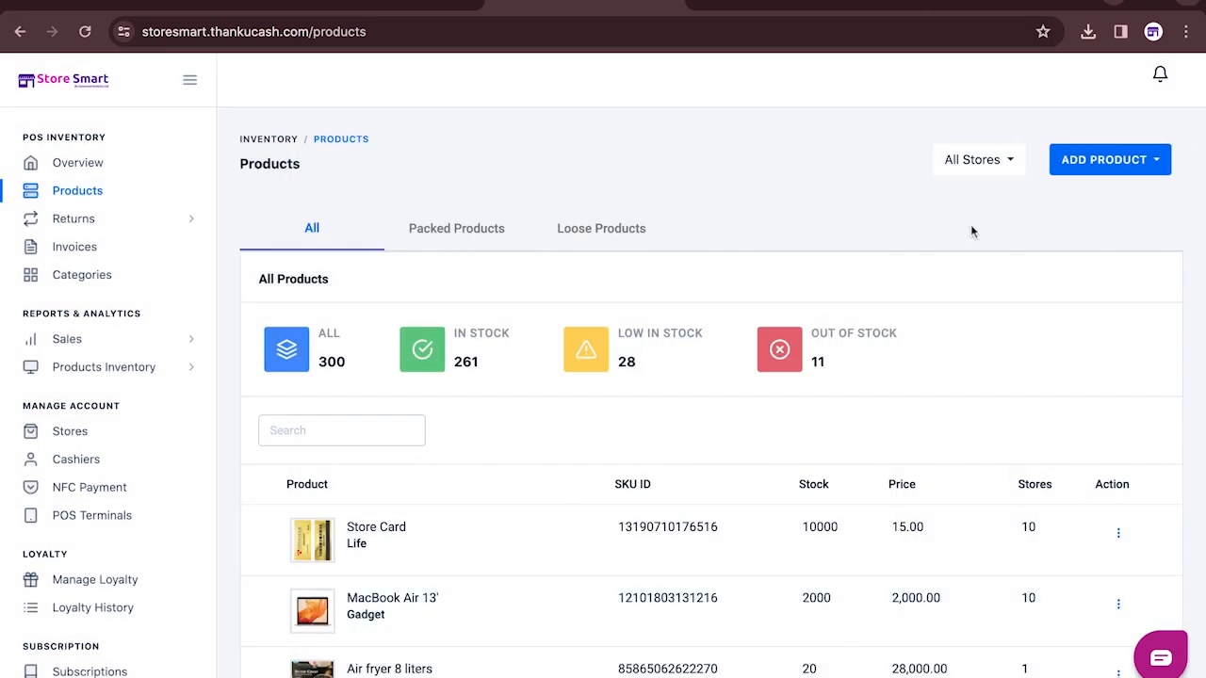
# - Start a single product named Guinness bottle in the Drinks category, with an auto-generated SKU ID
pyautogui.click(1125, 162)
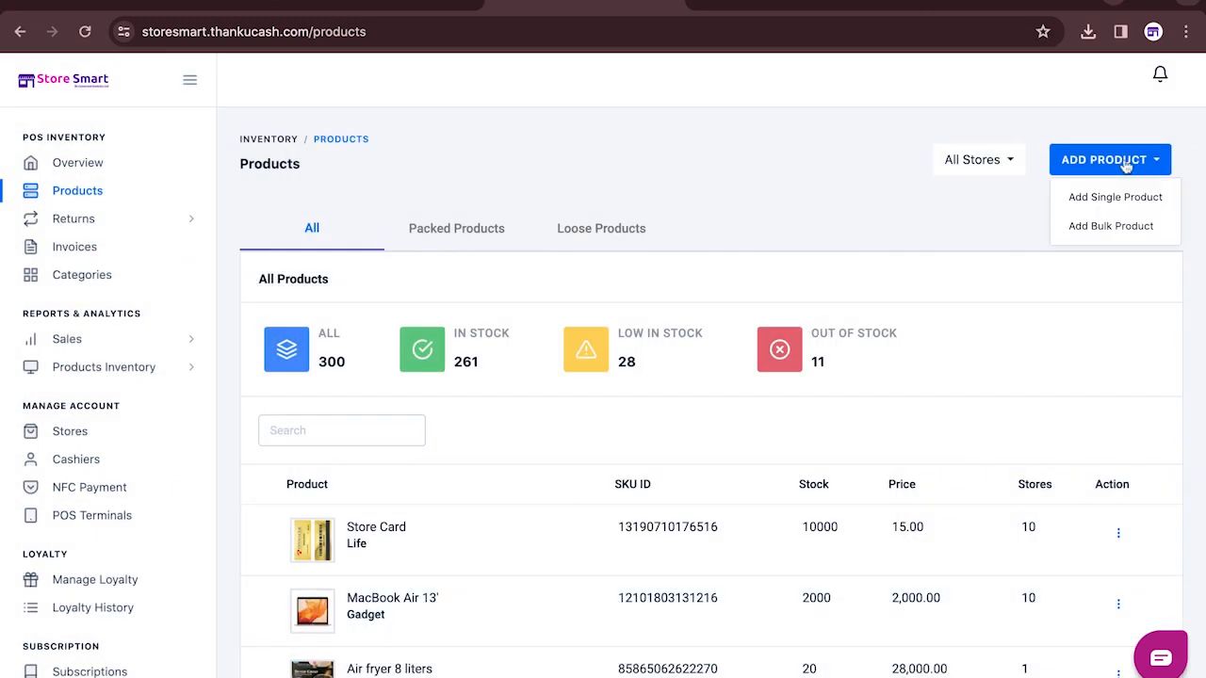
pyautogui.click(1086, 205)
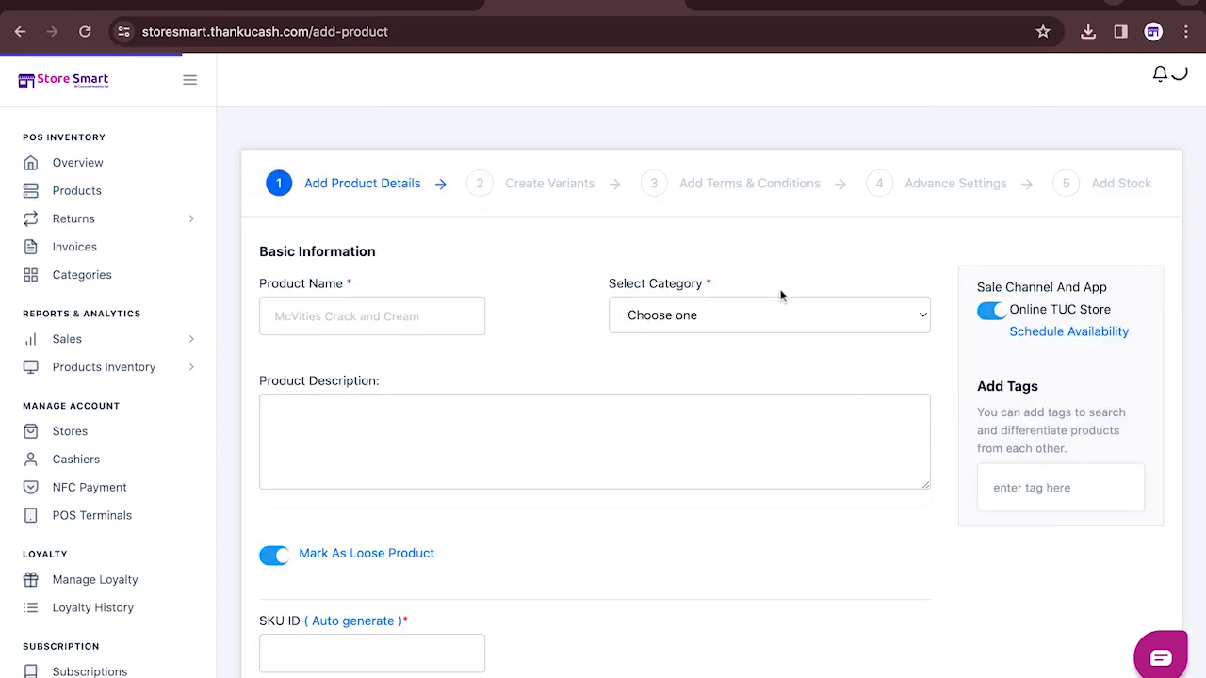
pyautogui.write('Guinness bottle')
pyautogui.click(717, 335)
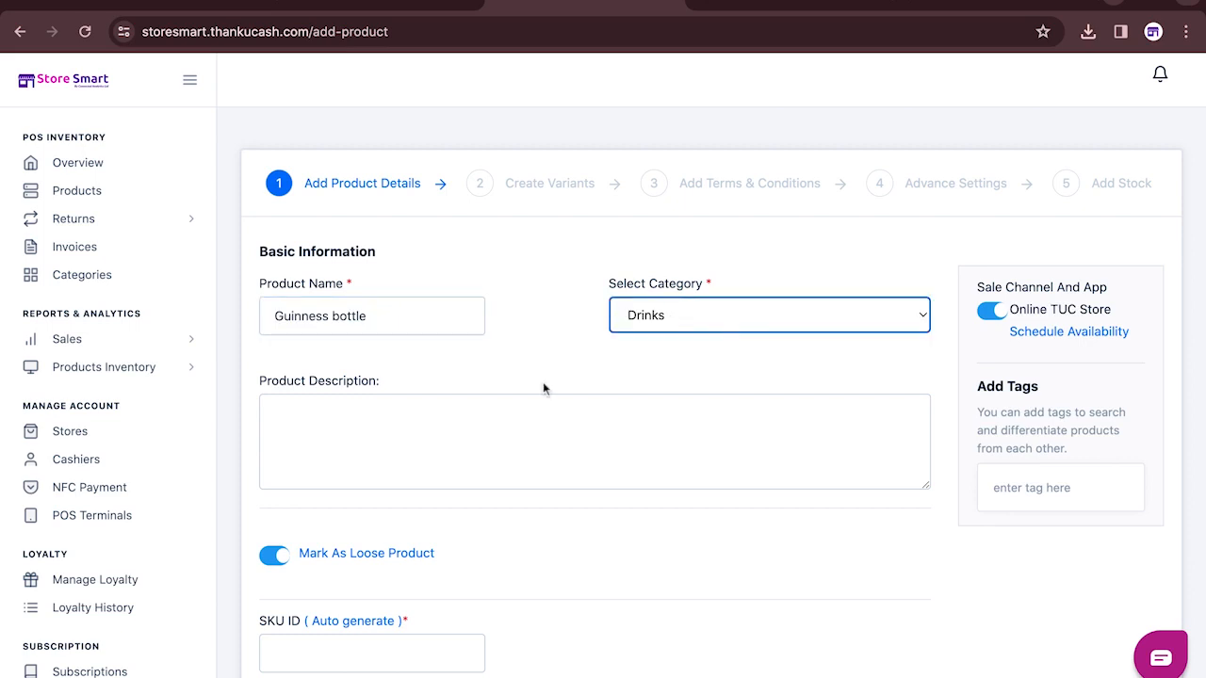
pyautogui.click(404, 446)
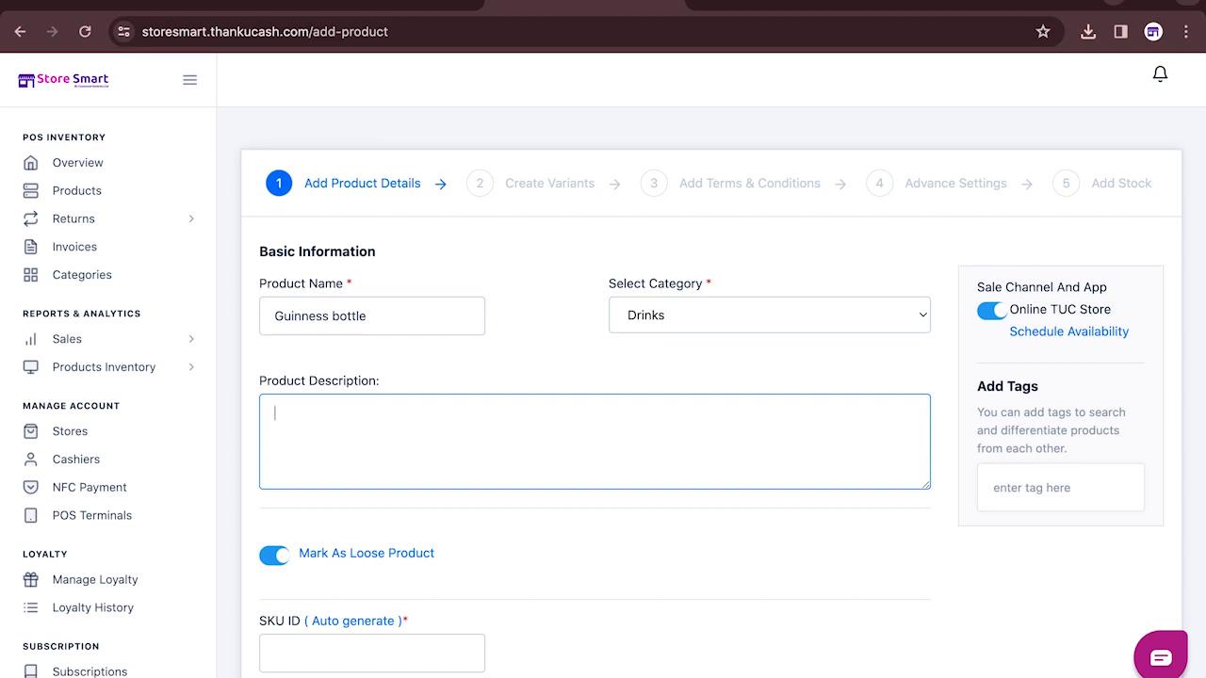
pyautogui.scroll(-3, 437, 462)
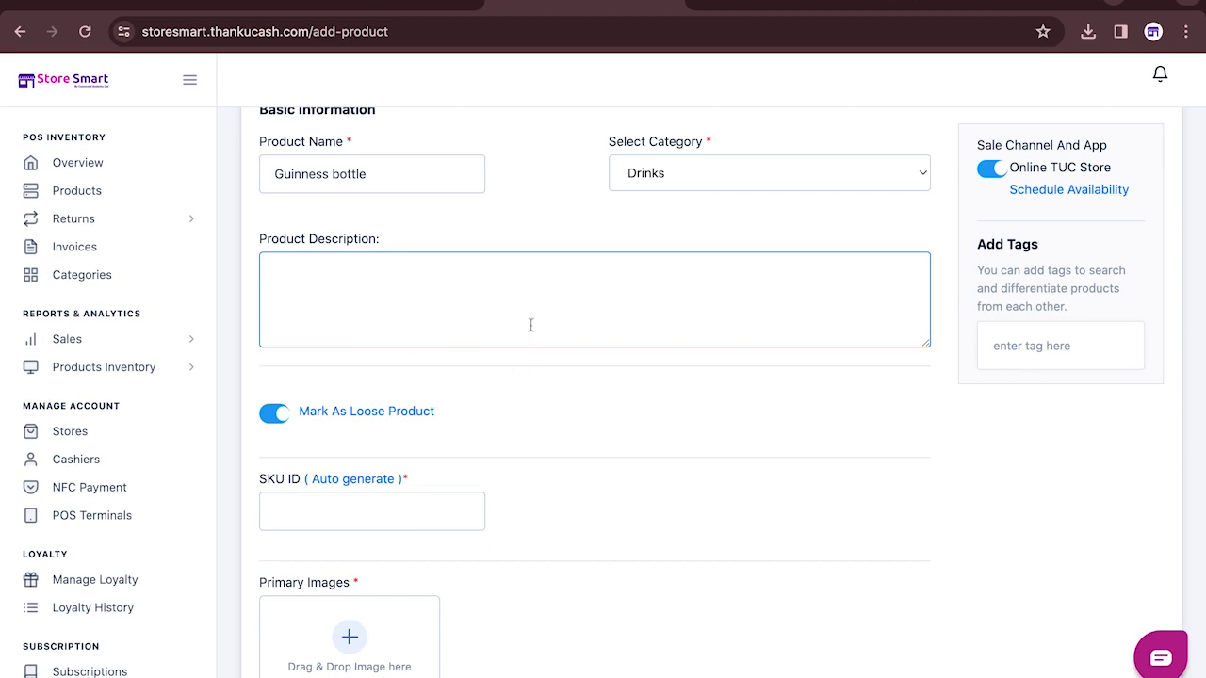
pyautogui.scroll(-2, 530, 330)
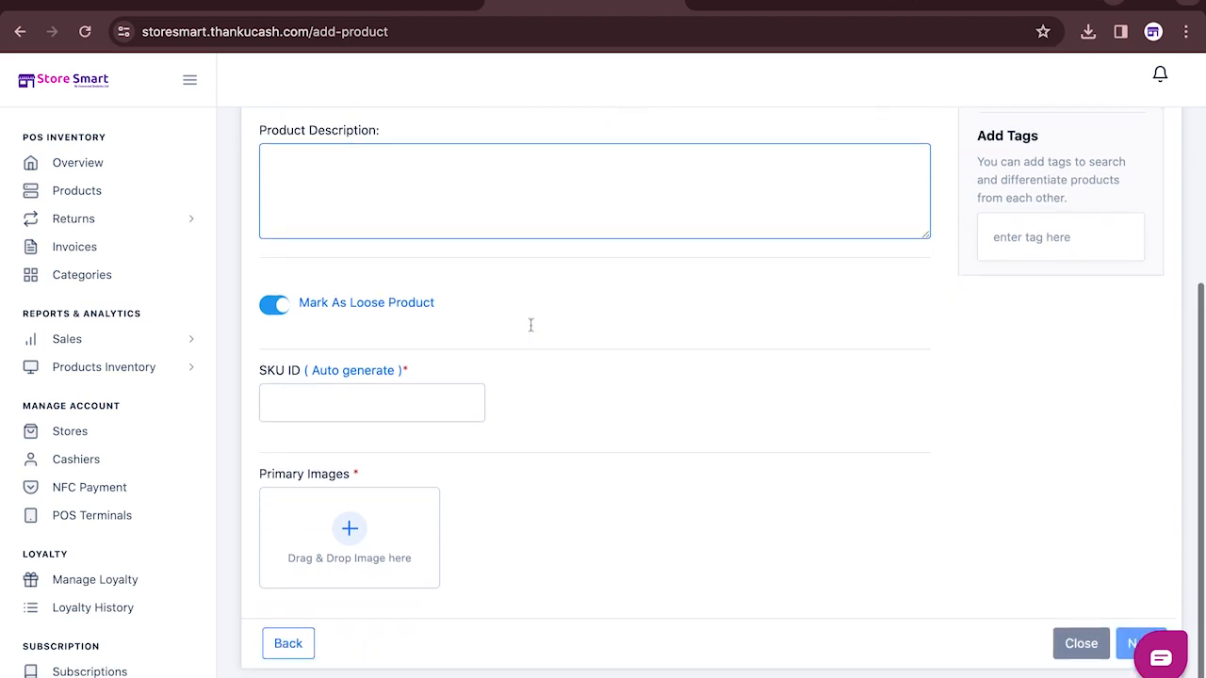
pyautogui.click(350, 364)
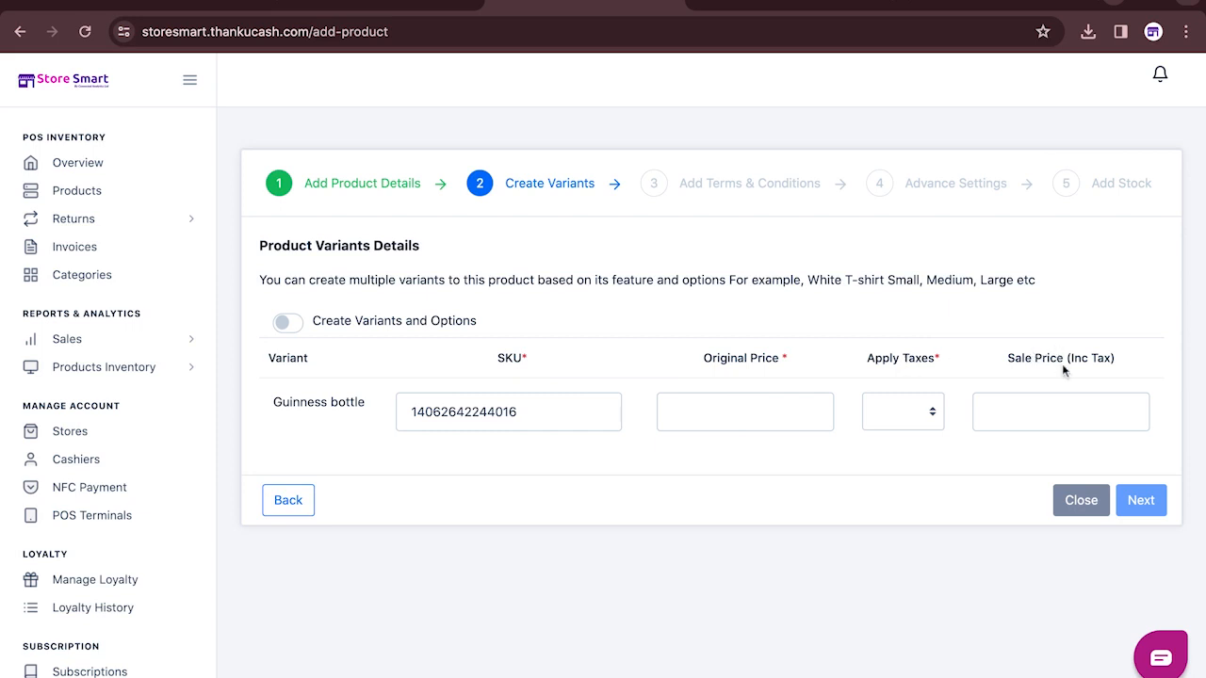
# - Set the Guinness bottle's original price to 250, tax to No Tax and sale price to 500, and continue to the terms and conditions
pyautogui.click(727, 404)
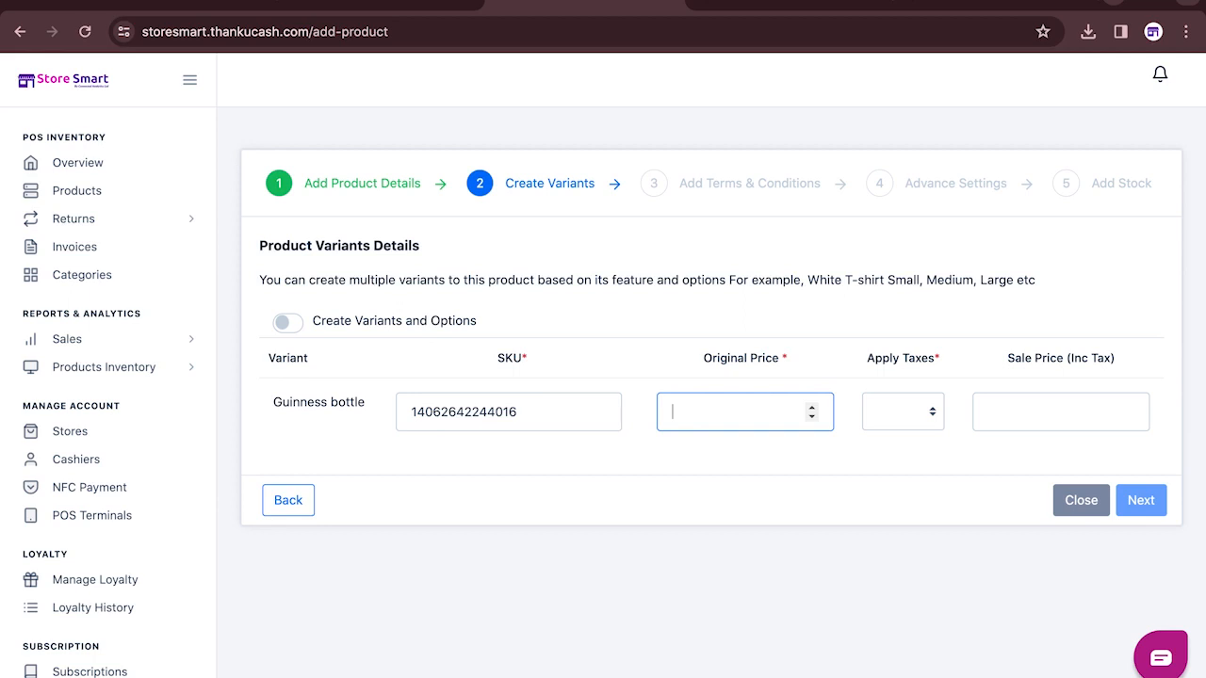
pyautogui.write('250')
pyautogui.click(938, 422)
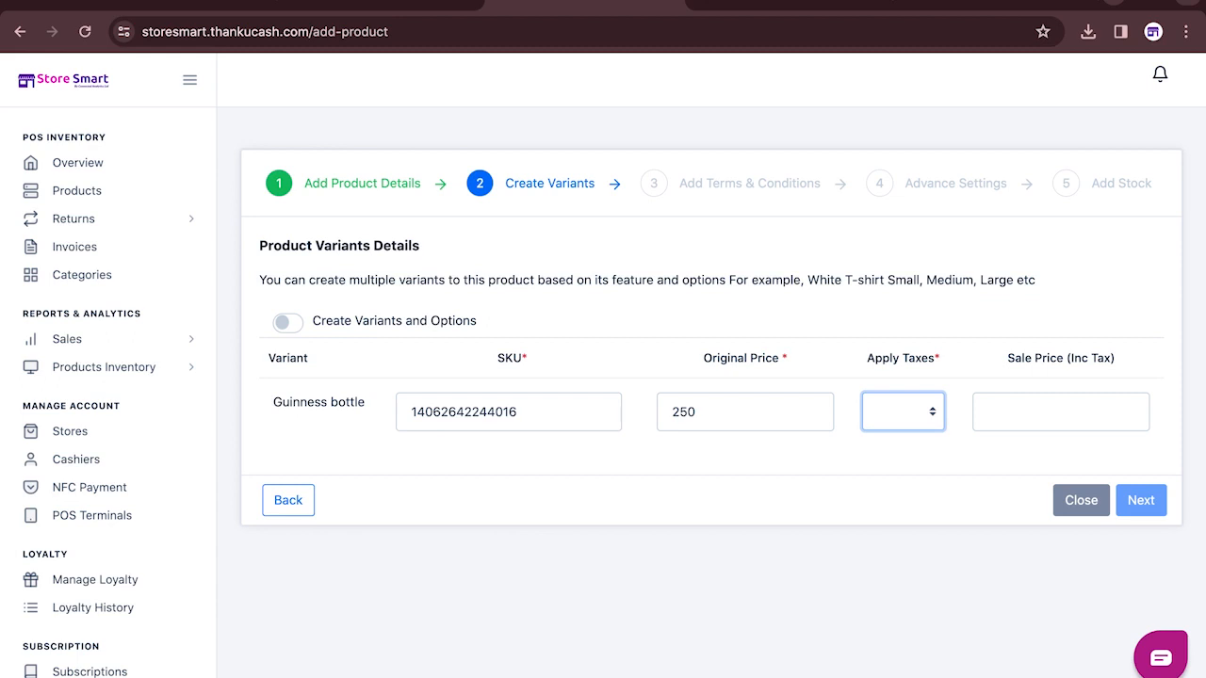
pyautogui.click(918, 411)
pyautogui.click(1039, 413)
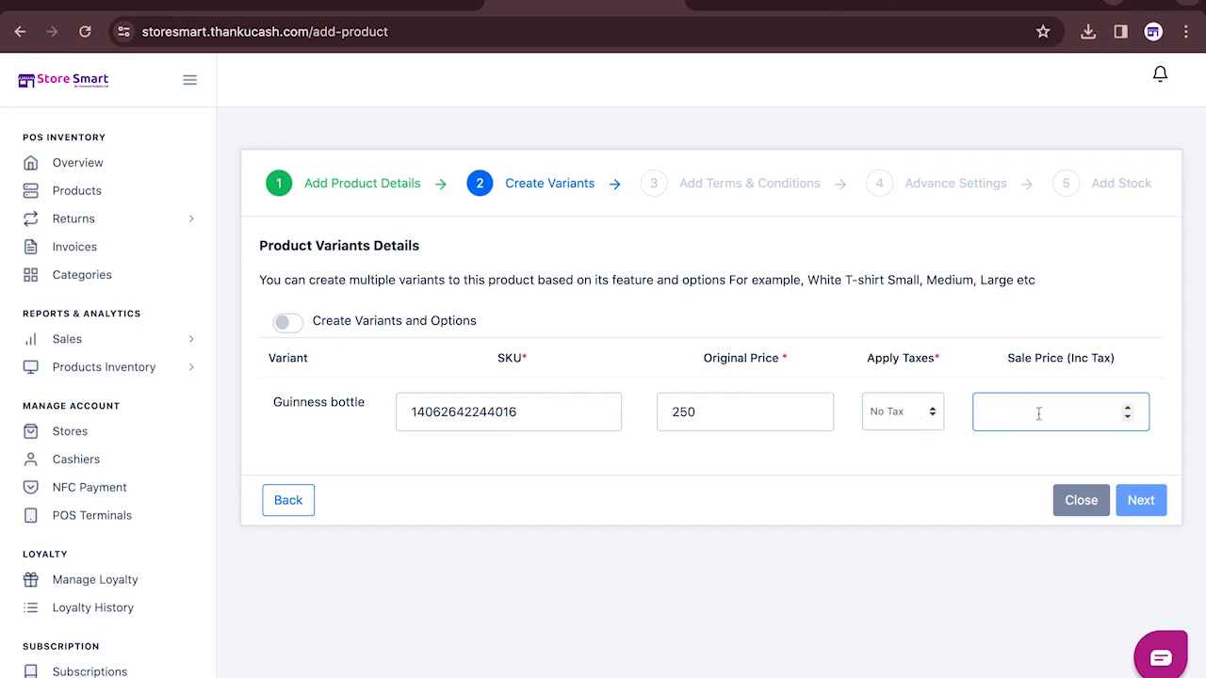
pyautogui.write('500')
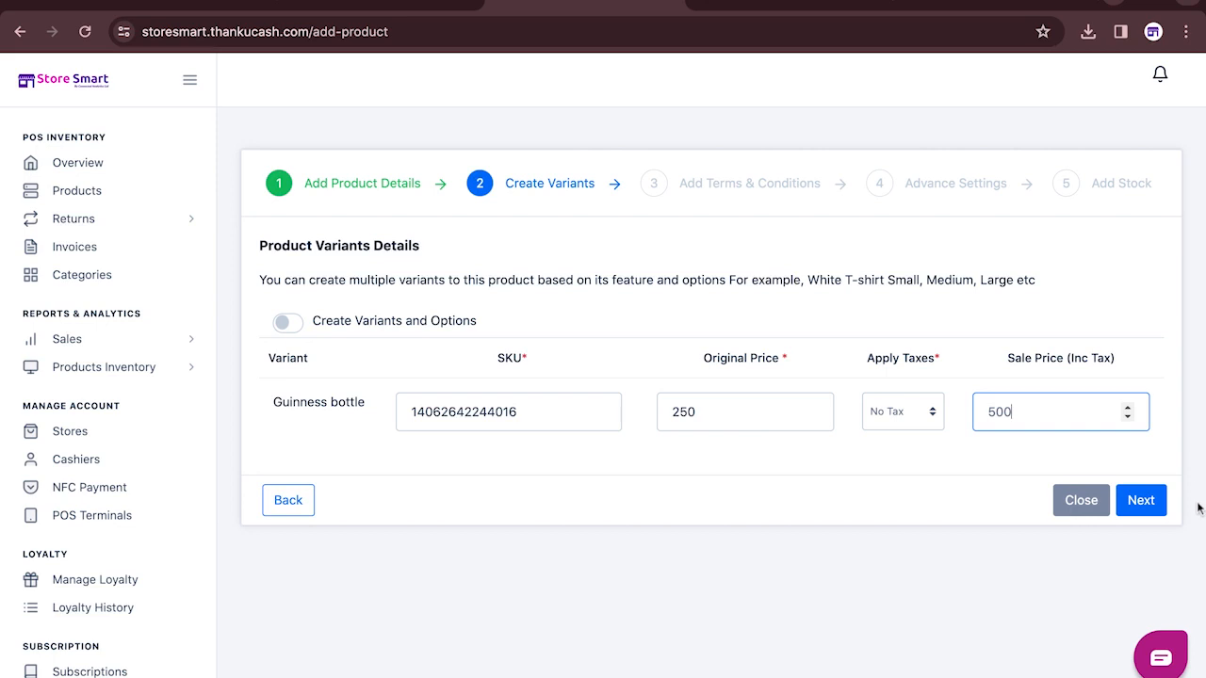
pyautogui.click(1152, 514)
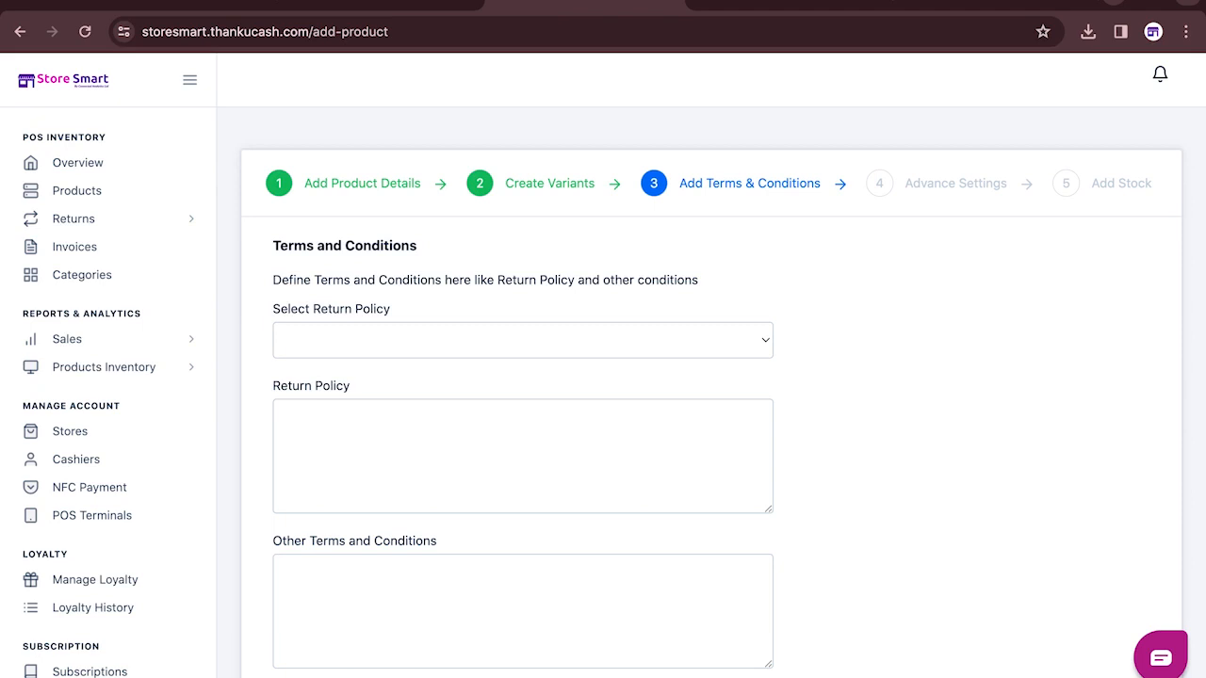
# - Preview the wording of the available return policies, including No Refund Policy, Return 101 and Default Policy
pyautogui.click(305, 348)
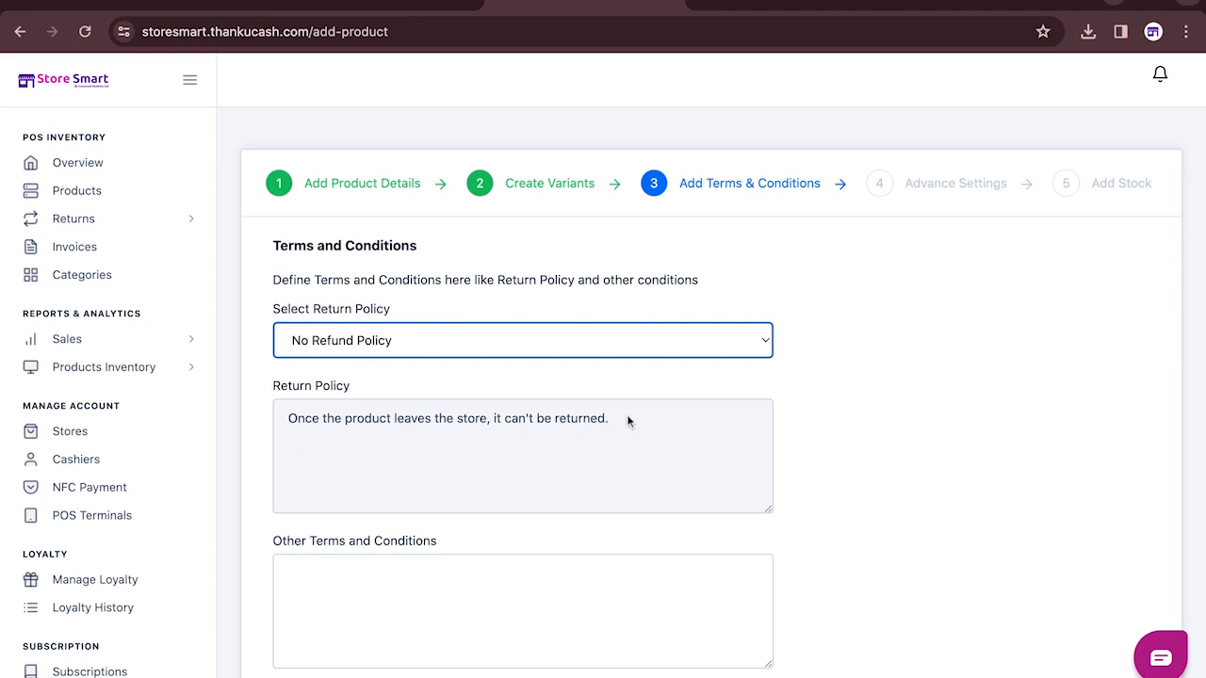
pyautogui.click(655, 350)
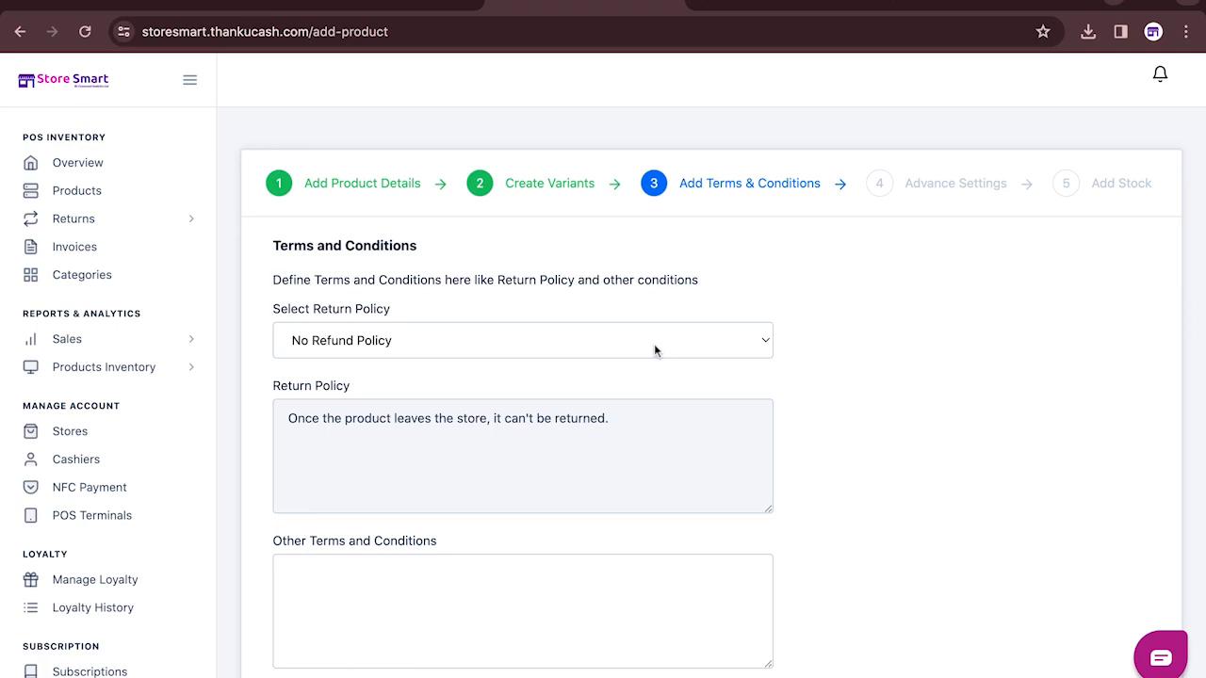
pyautogui.click(399, 345)
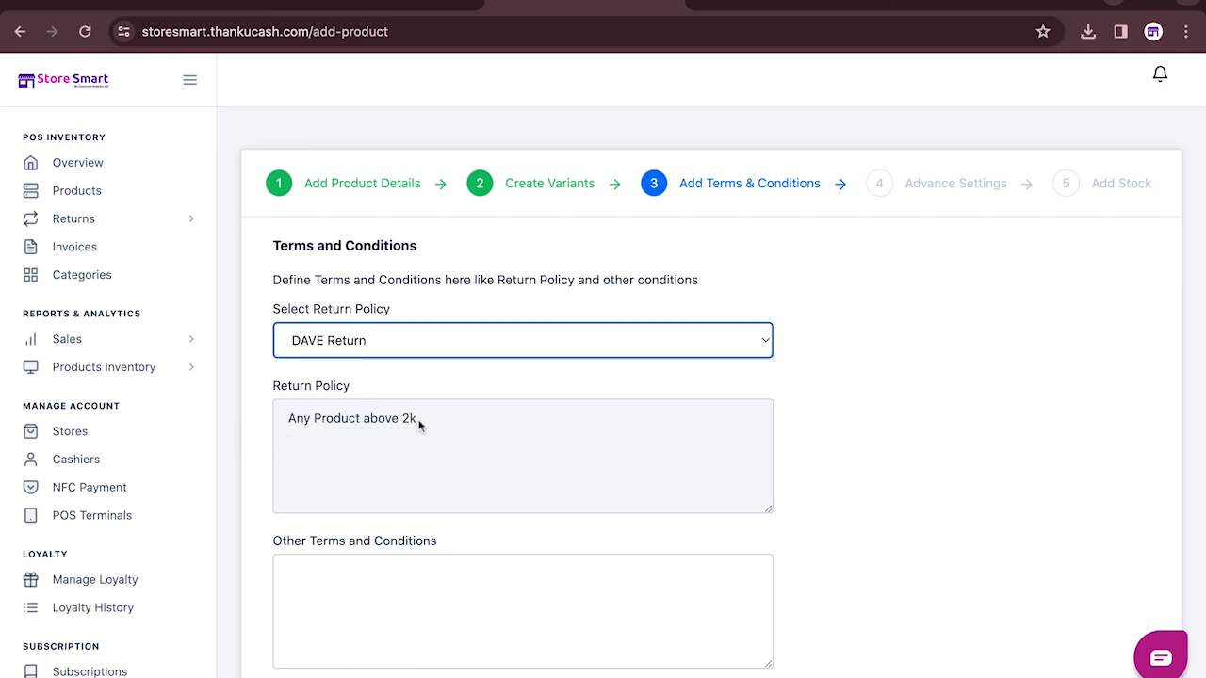
pyautogui.click(468, 344)
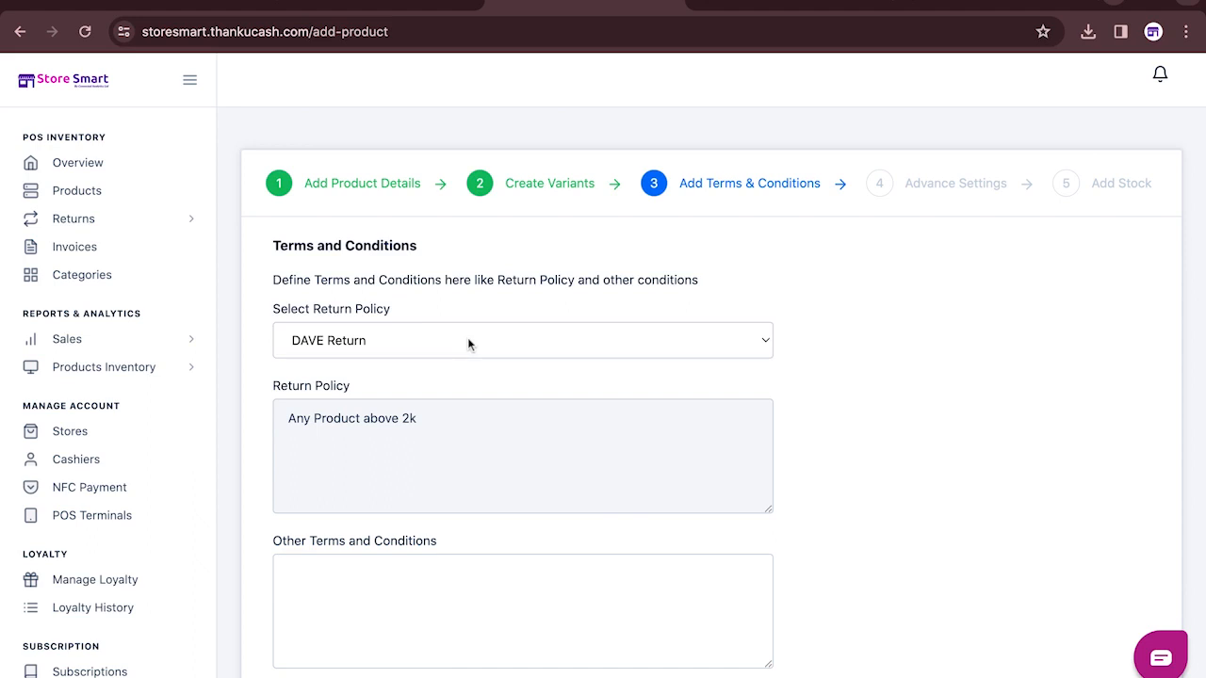
pyautogui.click(336, 326)
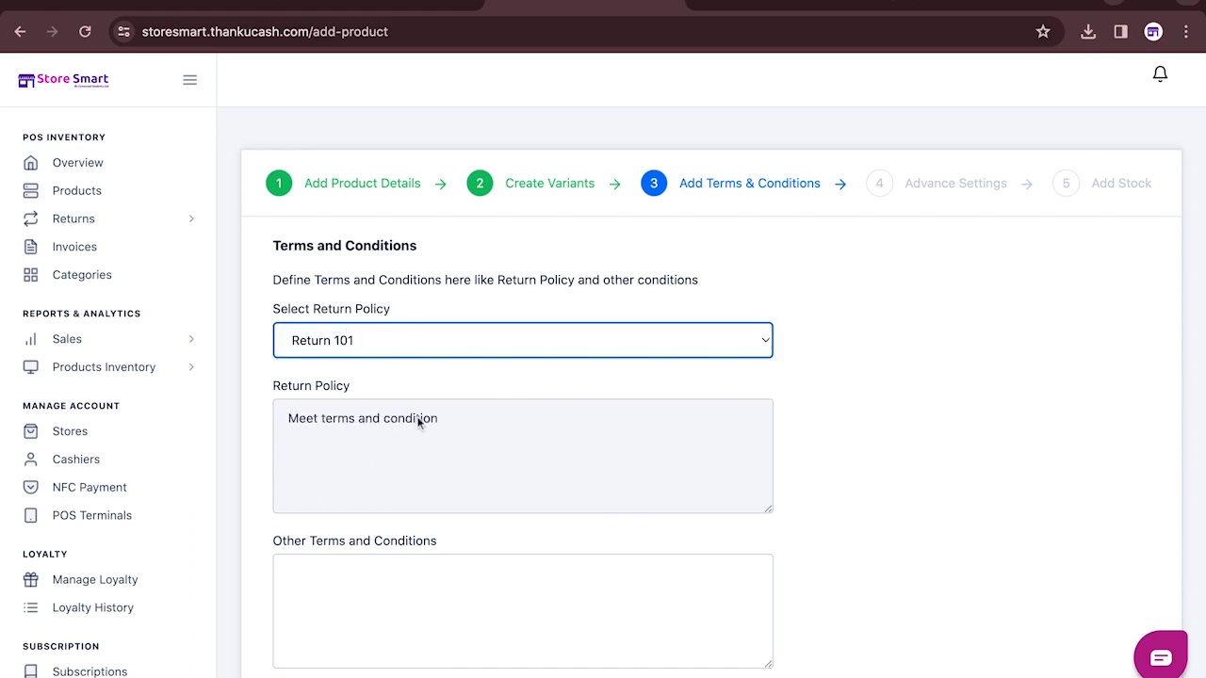
pyautogui.click(364, 604)
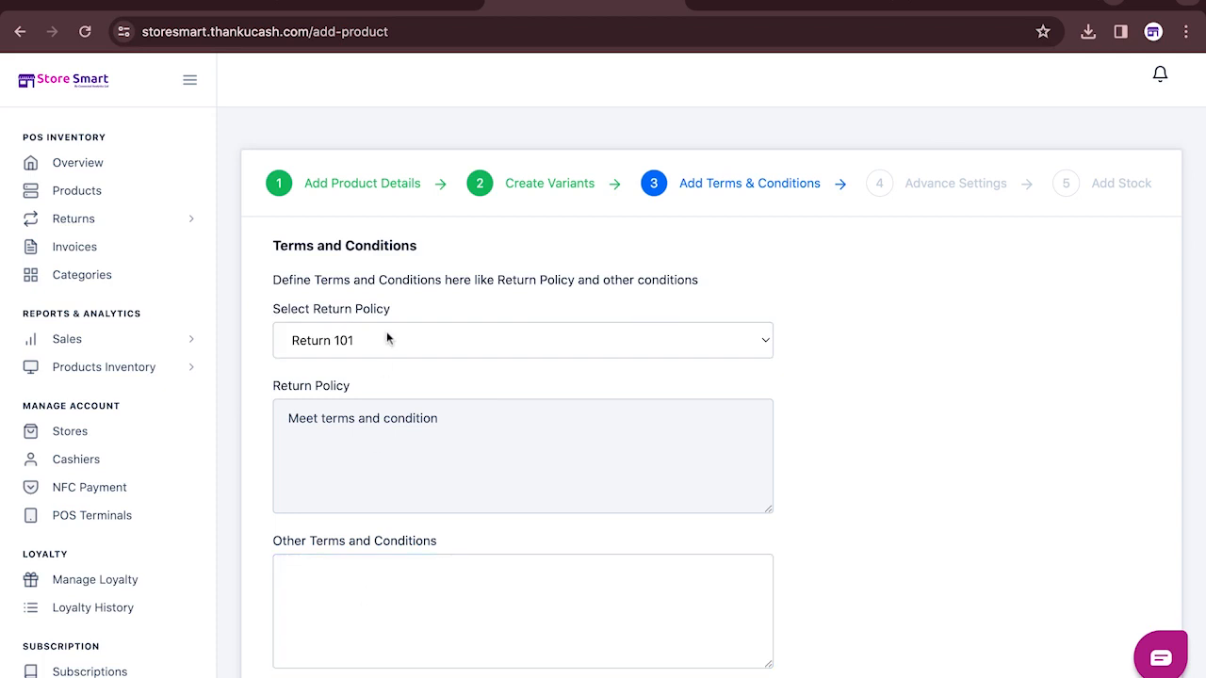
pyautogui.click(335, 340)
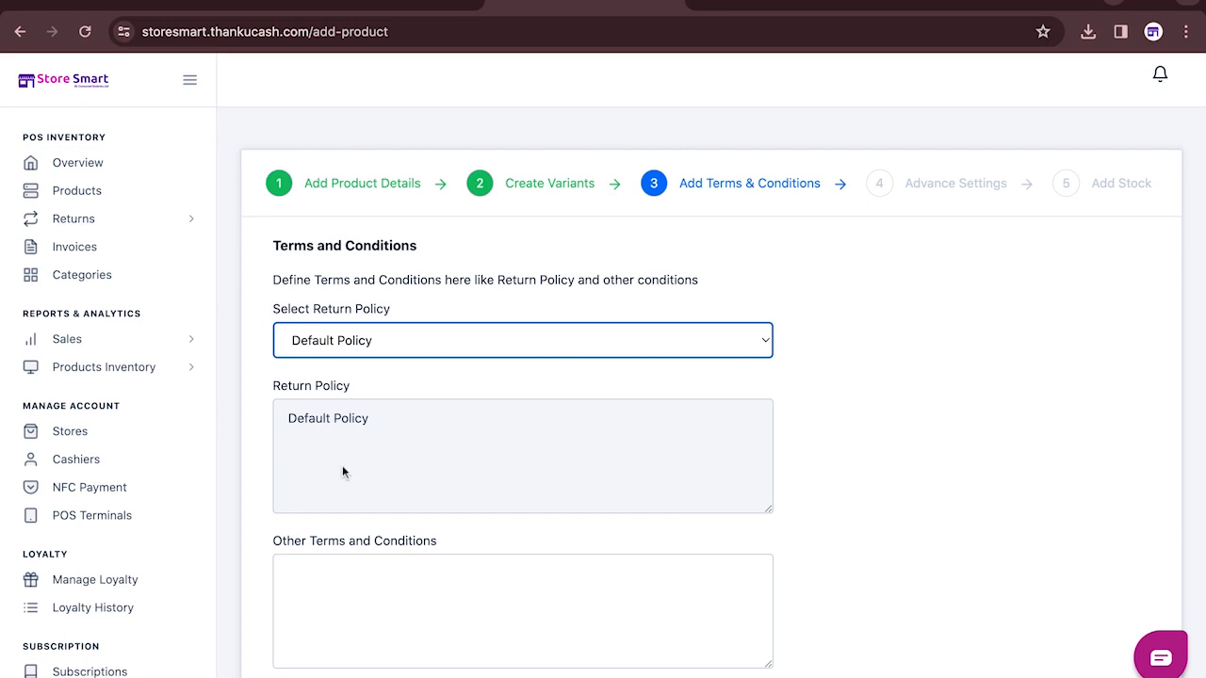
# - Set the product's return policy to No Refund Policy
pyautogui.click(474, 348)
pyautogui.click(498, 345)
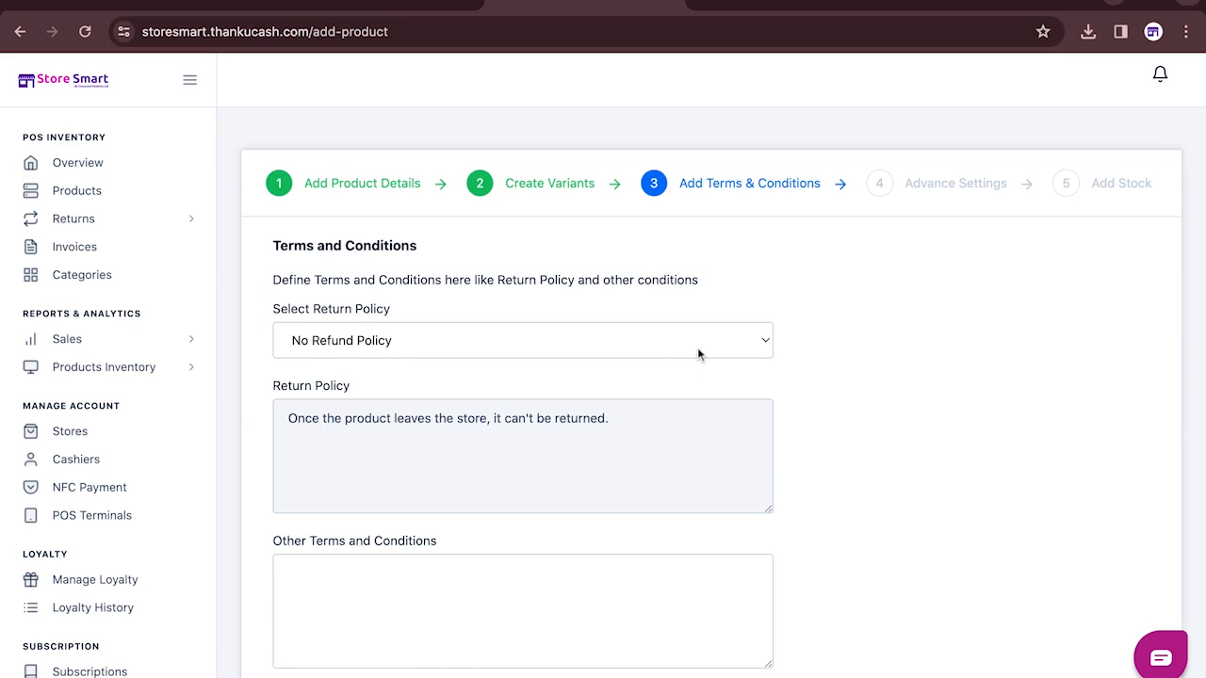
# - Leave the other terms and conditions blank and continue to the advanced settings
pyautogui.click(506, 560)
pyautogui.scroll(-2, 506, 547)
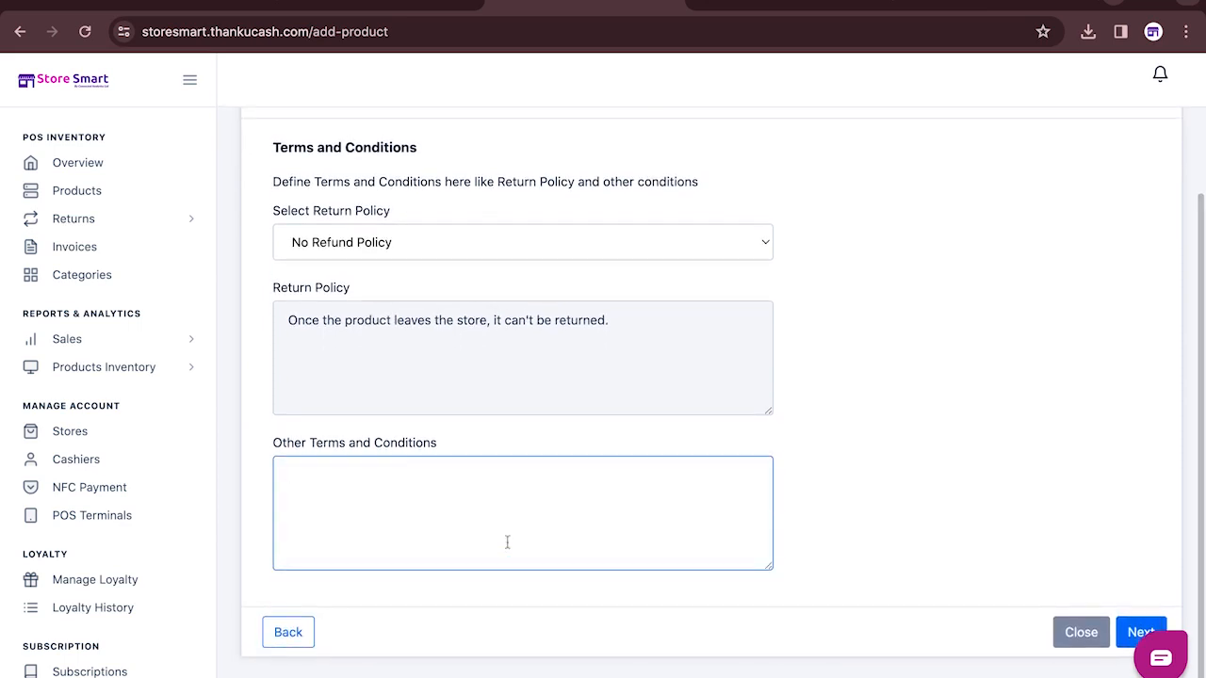
pyautogui.click(1138, 632)
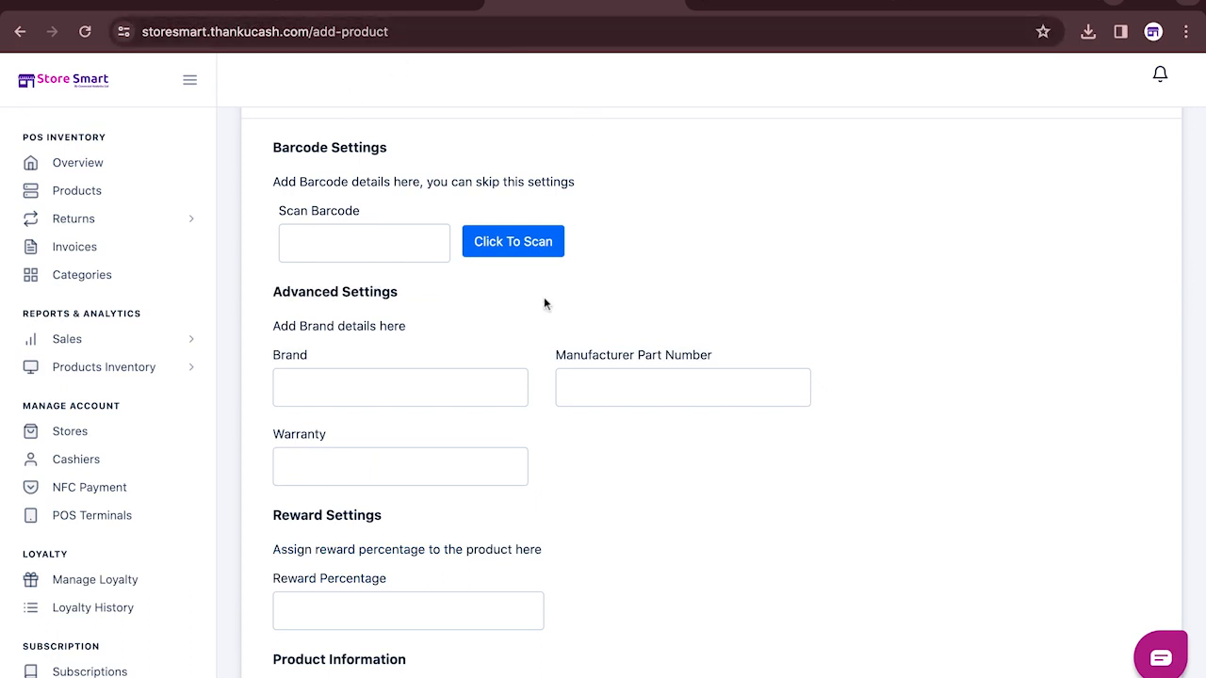
# - Review the barcode, brand, warranty, reward and product date settings, leave them all blank, and continue to the stock details
pyautogui.scroll(2, 543, 297)
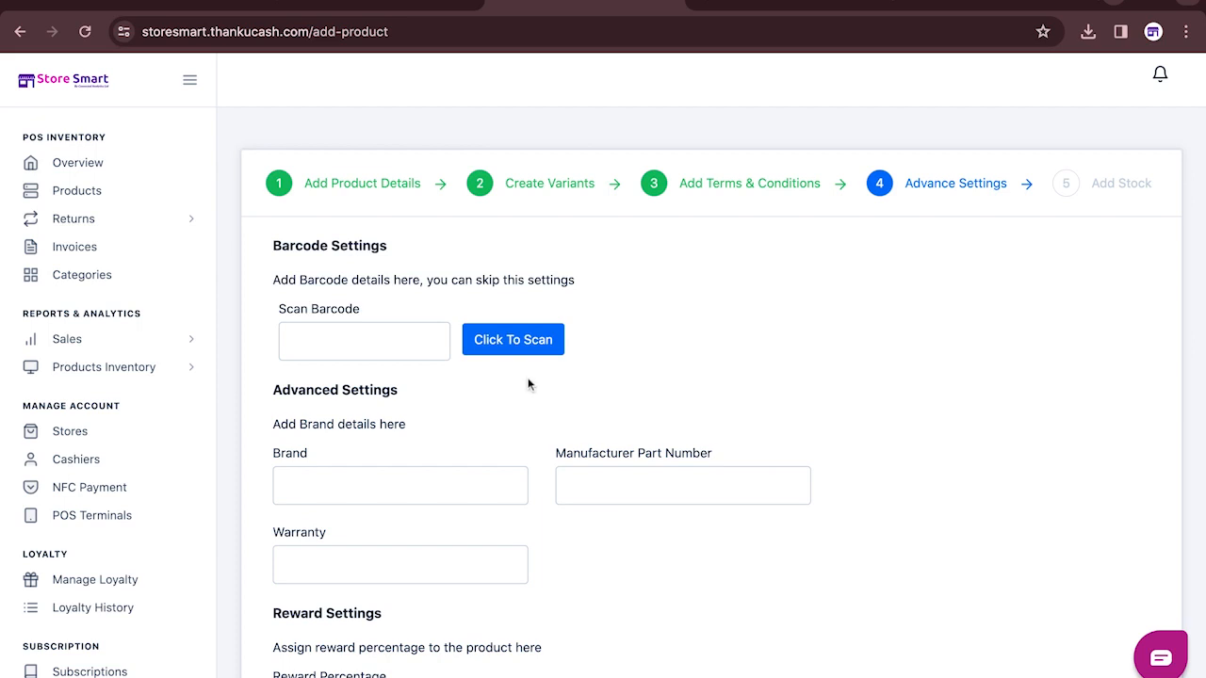
pyautogui.scroll(-3, 427, 528)
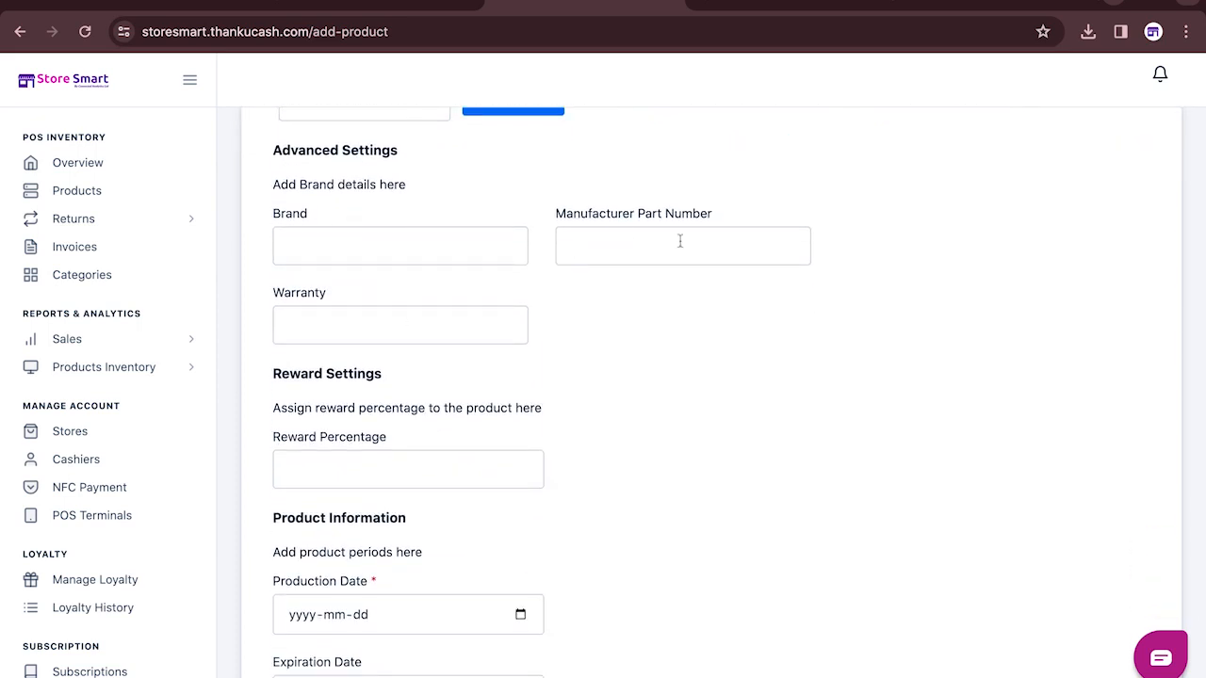
pyautogui.scroll(-1, 403, 420)
pyautogui.scroll(-3, 403, 420)
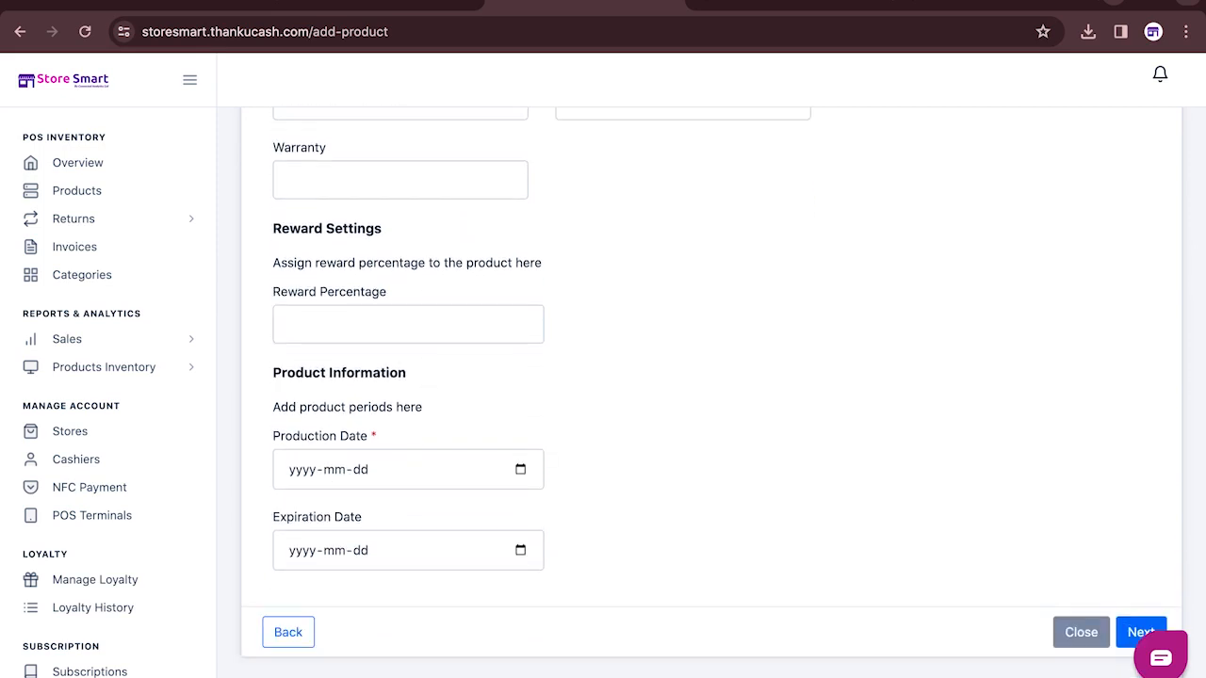
pyautogui.click(336, 468)
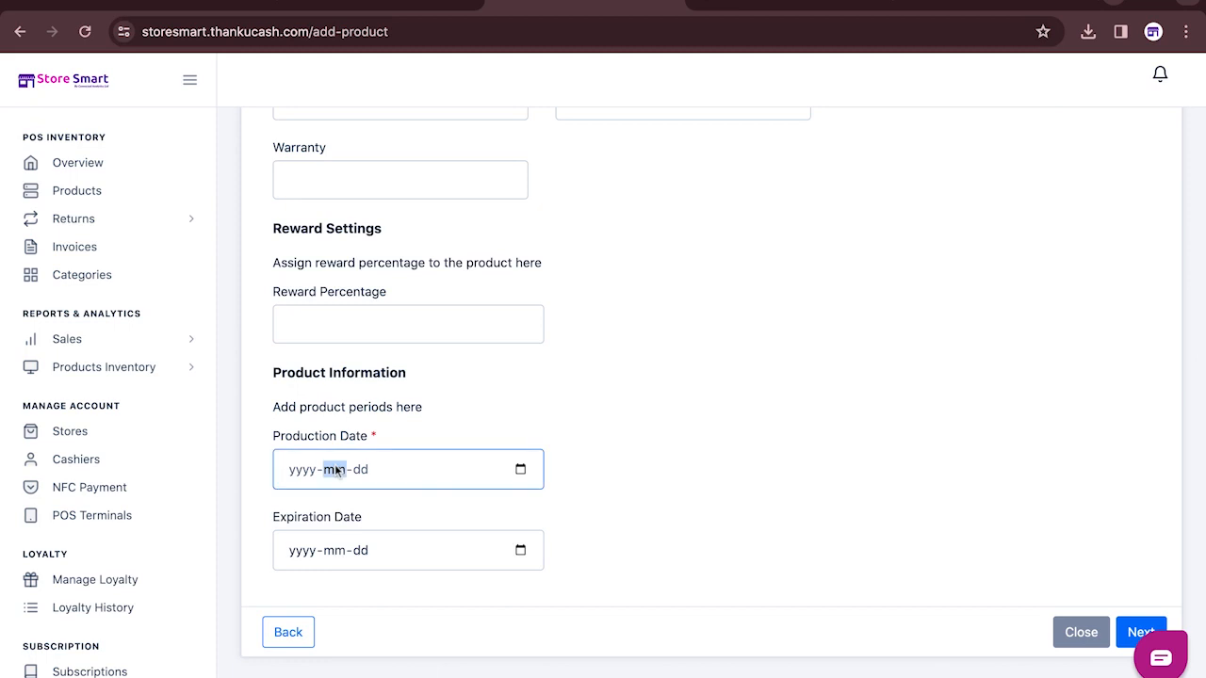
pyautogui.click(328, 556)
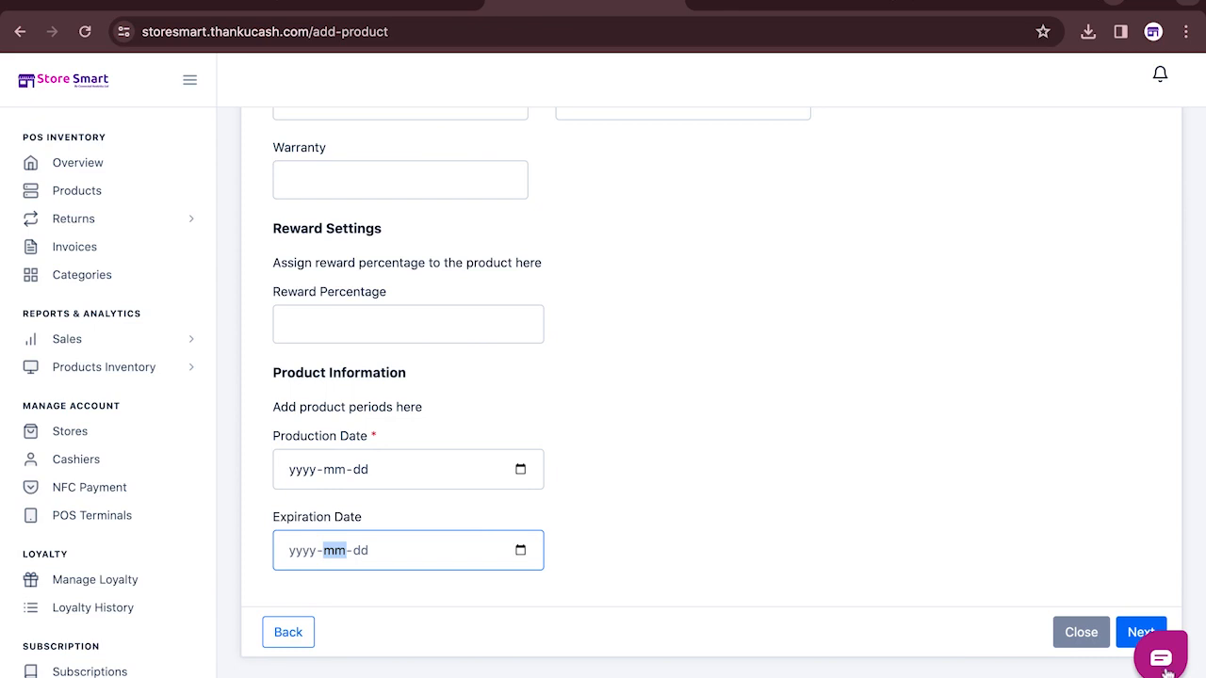
pyautogui.click(1131, 629)
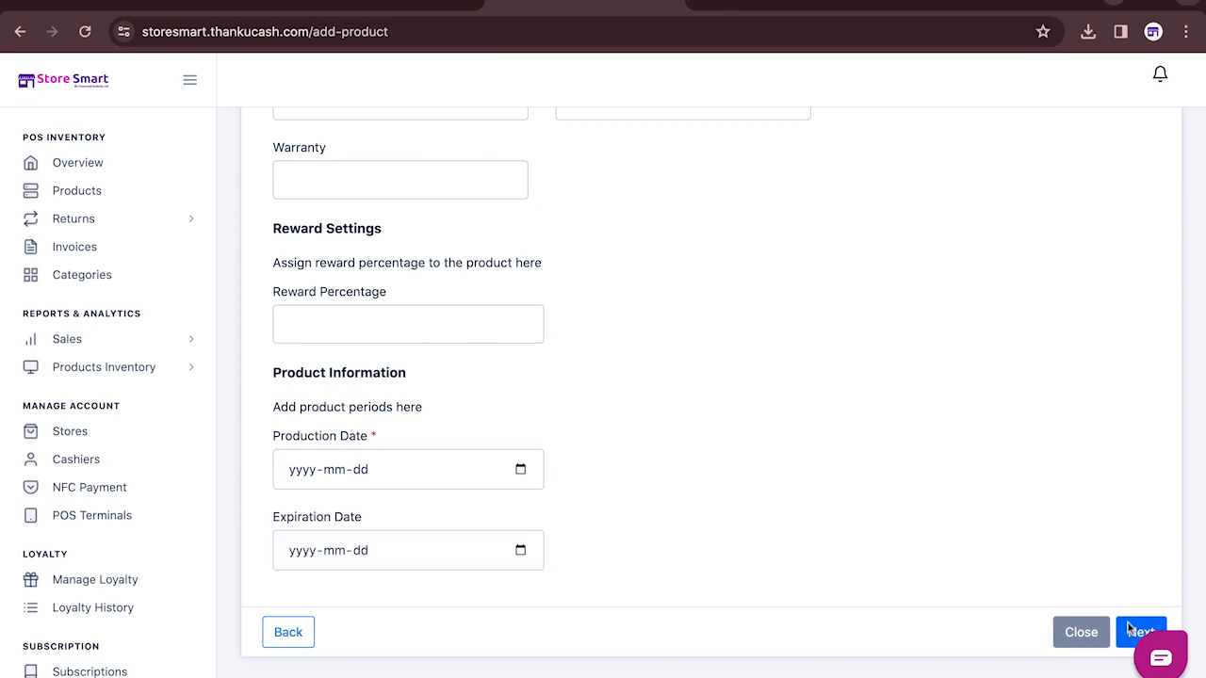
pyautogui.scroll(5, 1045, 444)
pyautogui.scroll(-1, 1045, 439)
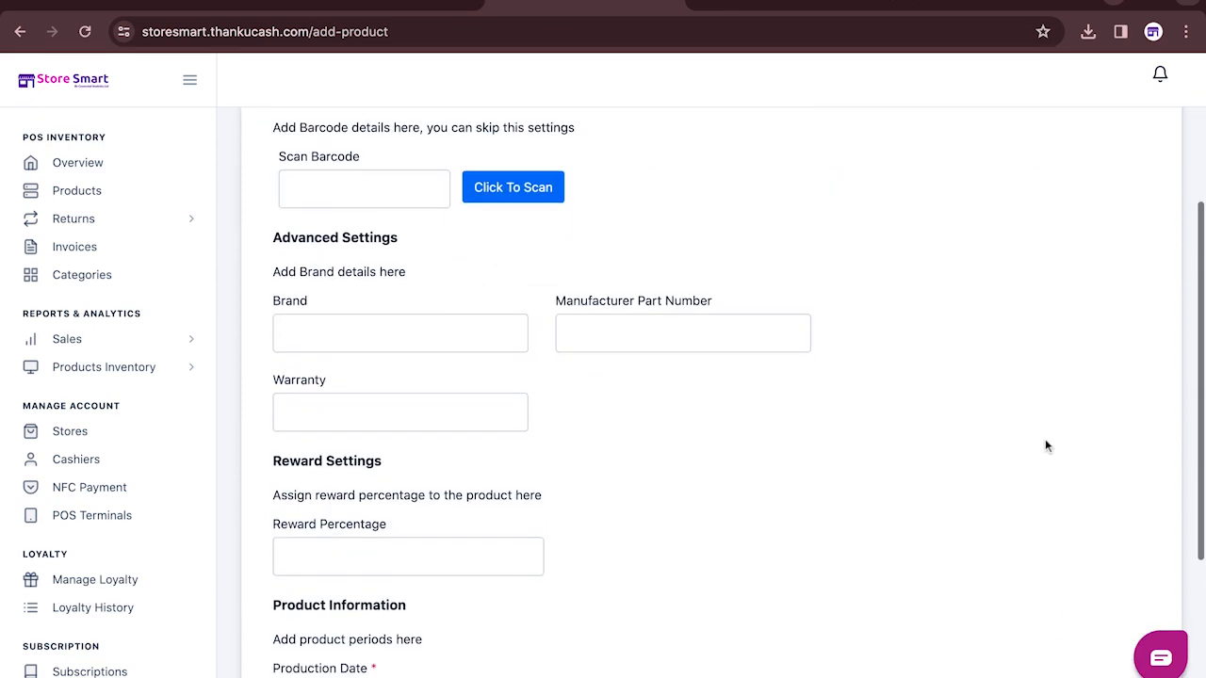
pyautogui.scroll(-5, 1045, 446)
pyautogui.click(1129, 636)
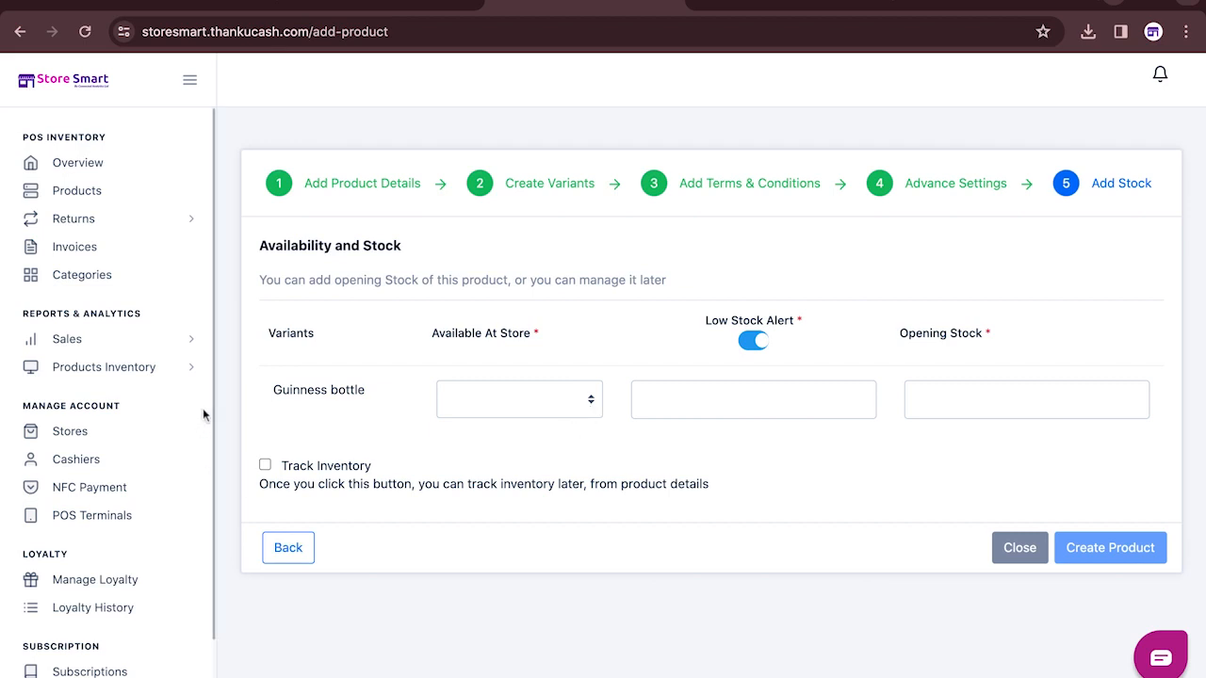
# - Make the Guinness bottle available at Ademi store with a low stock alert of 10
pyautogui.moveTo(401, 337); pyautogui.dragTo(592, 401)
pyautogui.click(592, 402)
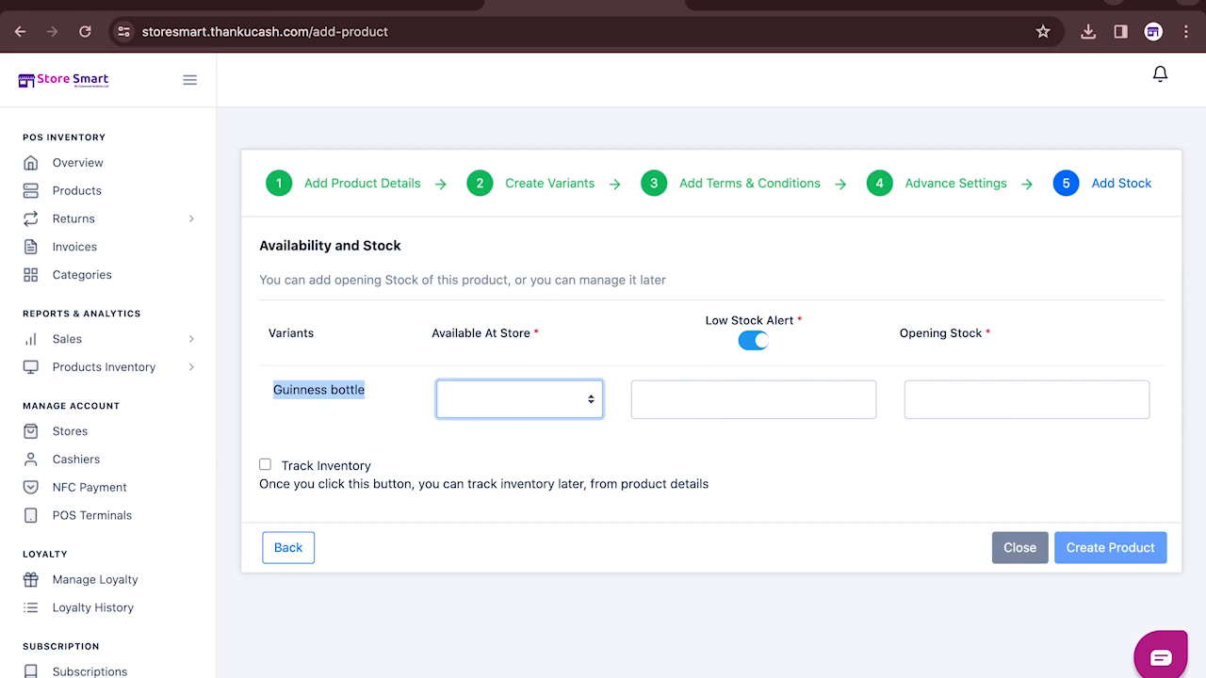
pyautogui.click(514, 410)
pyautogui.click(674, 386)
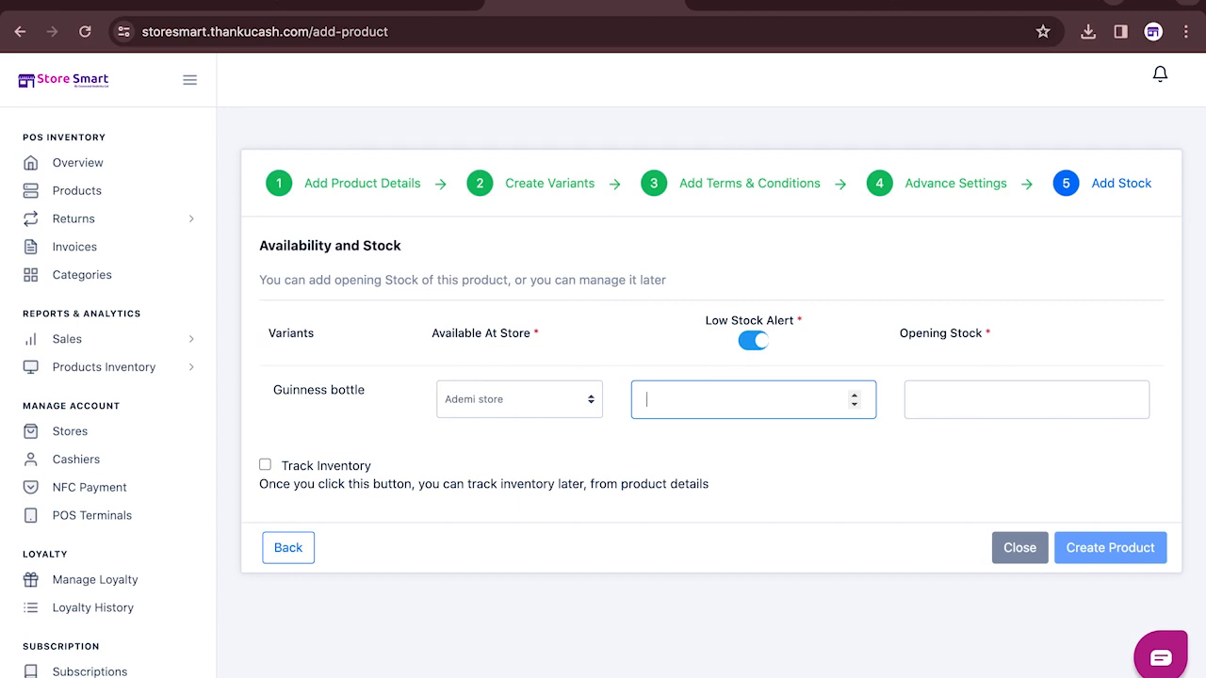
pyautogui.write('10')
# - Set the opening stock to 51 with Track Inventory enabled, and create the product
pyautogui.click(981, 403)
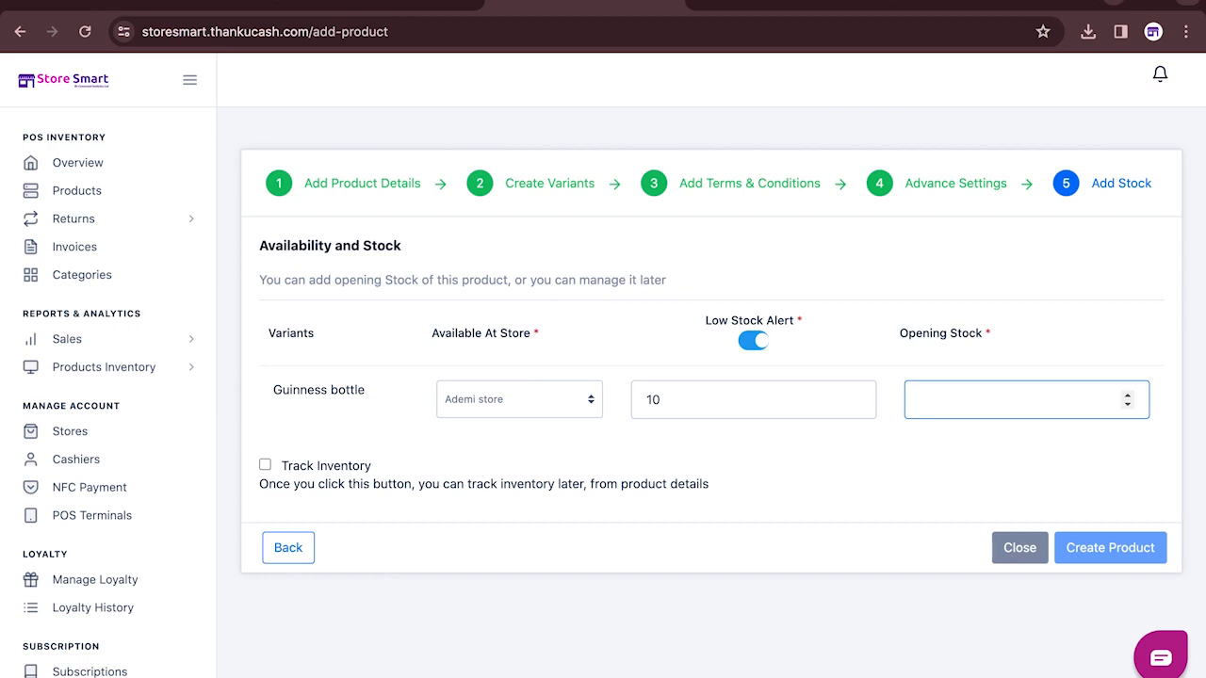
pyautogui.write('51')
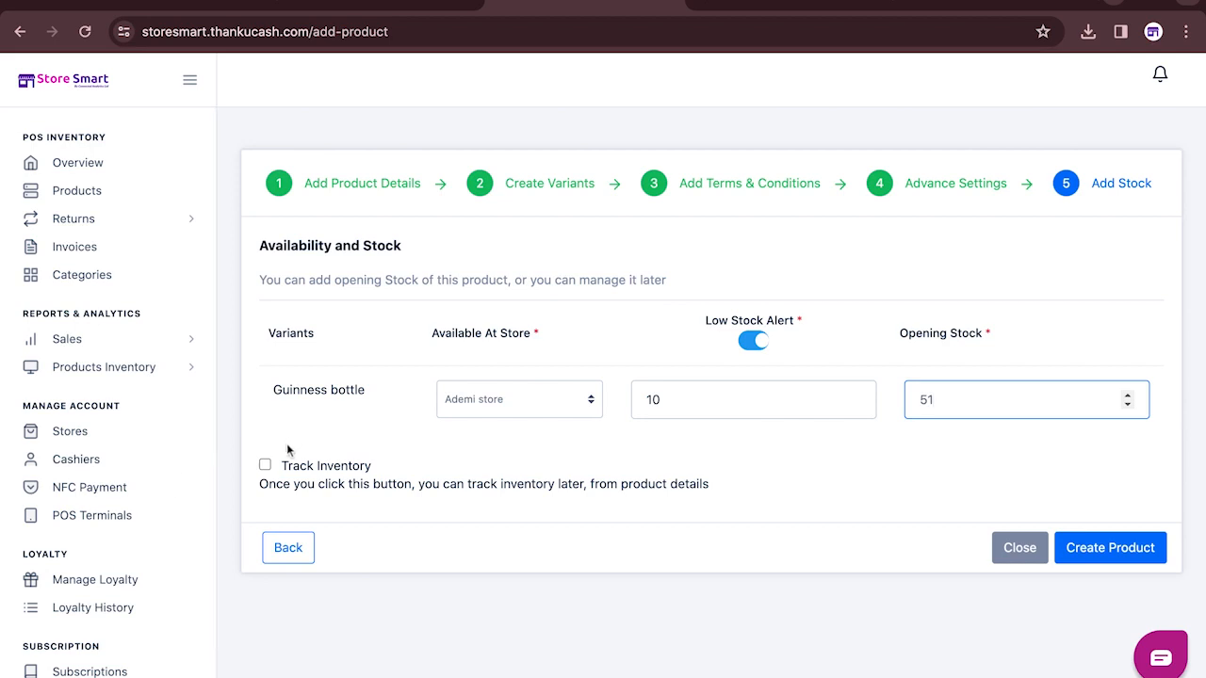
pyautogui.click(267, 466)
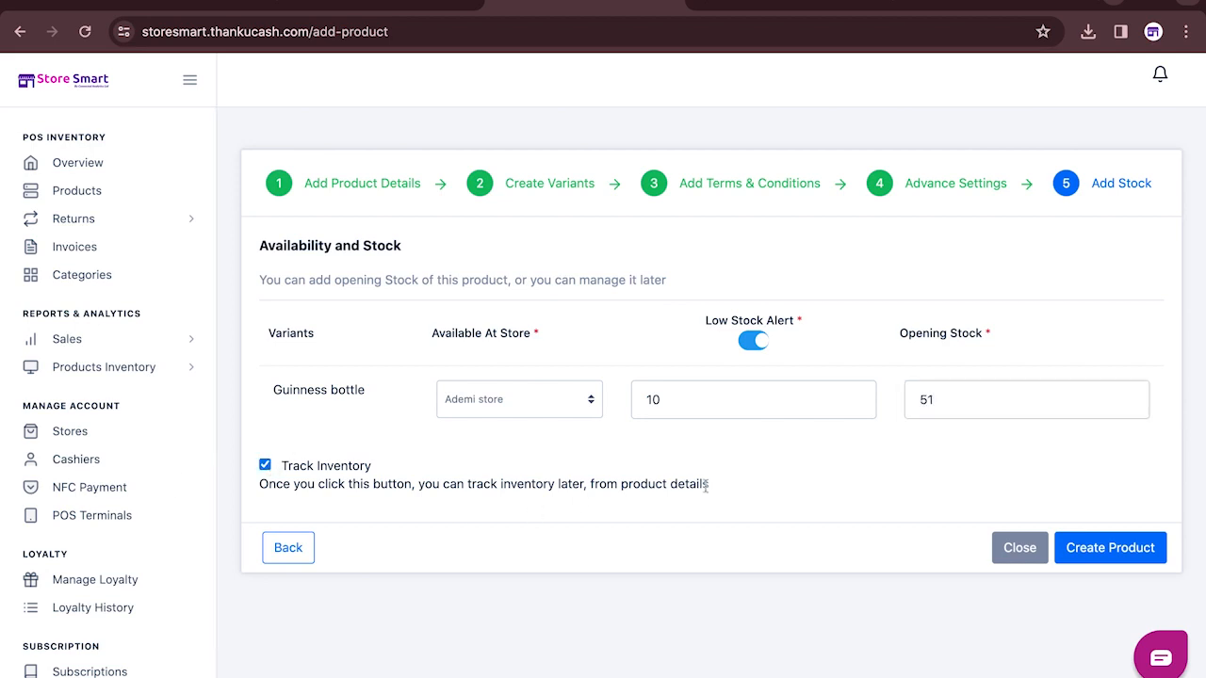
pyautogui.click(1131, 548)
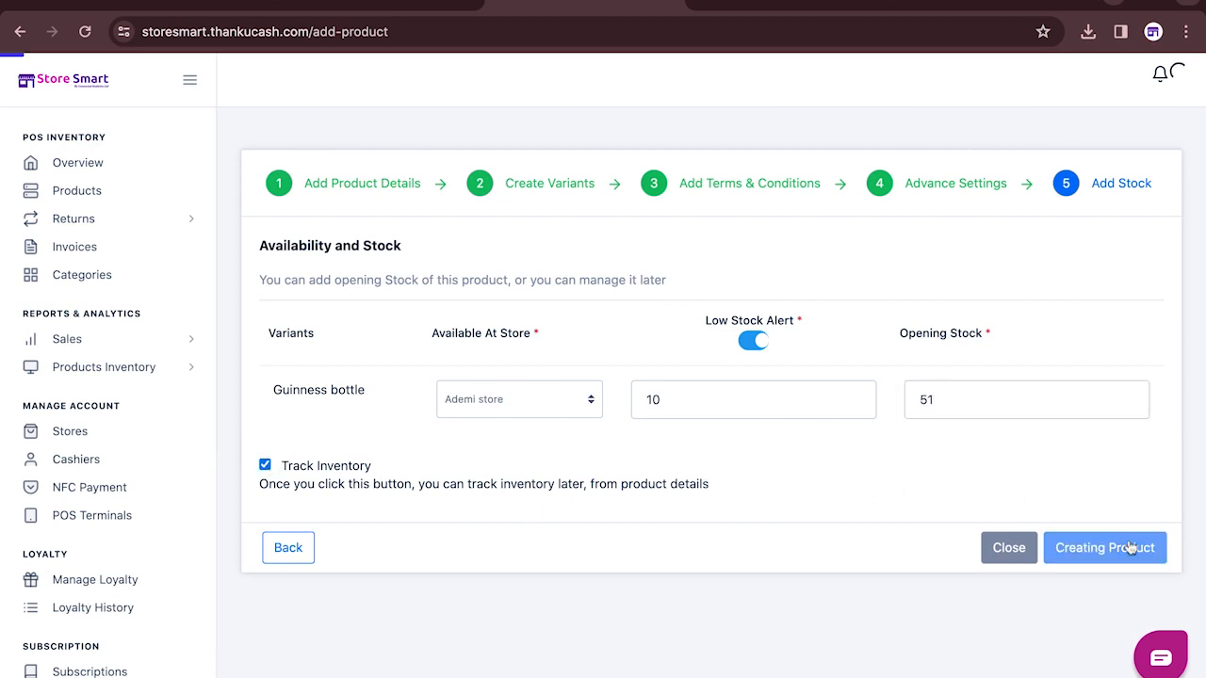